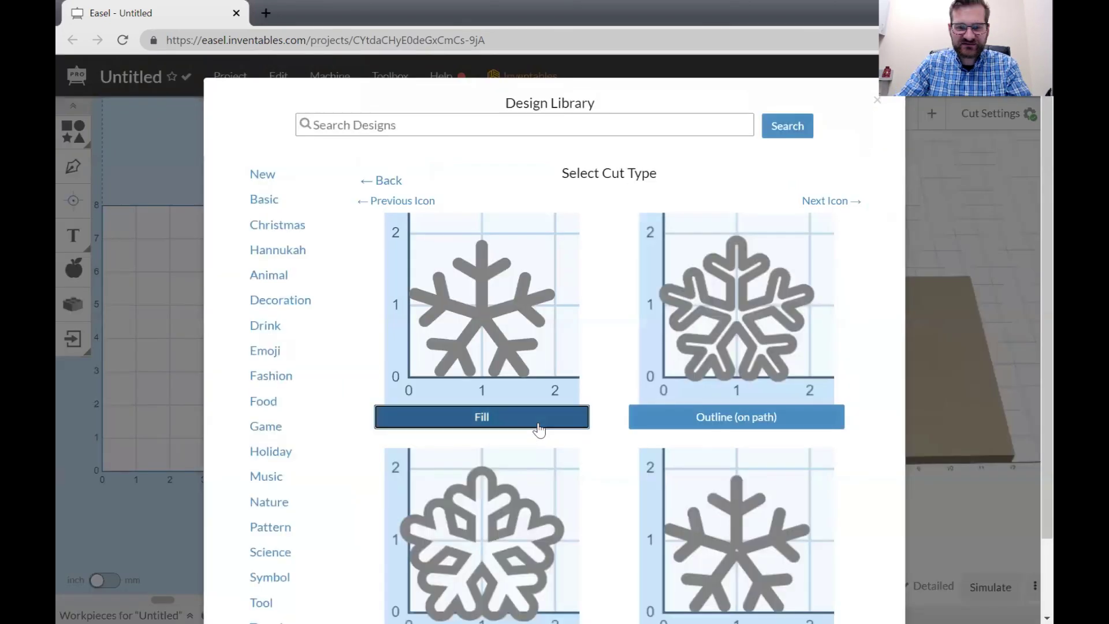
# Step: Insert the snowflake design as a Fill cut and move it to about X 4.41 in, Y 3.07 in on the material
pyautogui.click(537, 419)
pyautogui.click(145, 437)
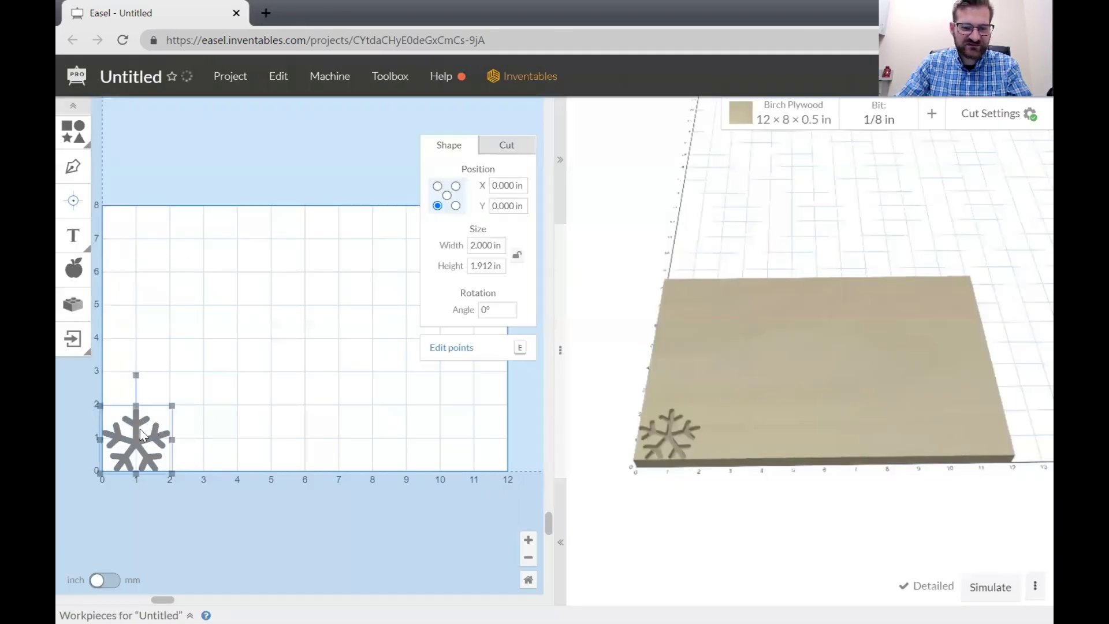
pyautogui.moveTo(133, 433); pyautogui.dragTo(283, 336)
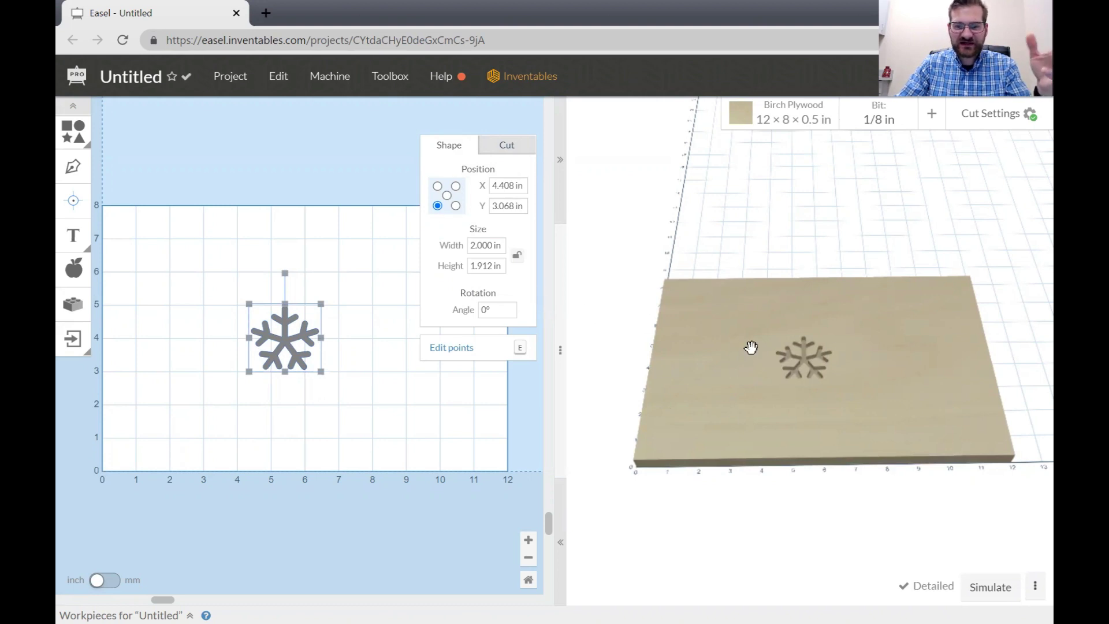
# Step: Move the snowflake near the material's right edge, at about X 9.62 in, Y 3.23 in
pyautogui.moveTo(857, 394); pyautogui.dragTo(659, 523)
pyautogui.moveTo(752, 371); pyautogui.dragTo(760, 408)
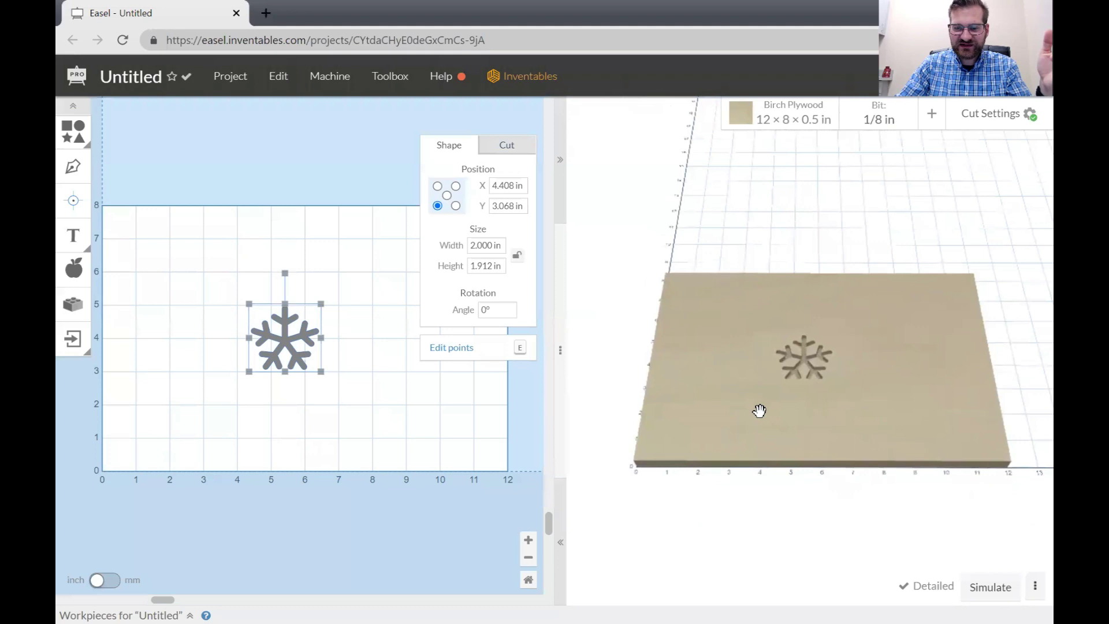
pyautogui.moveTo(266, 339); pyautogui.dragTo(453, 343)
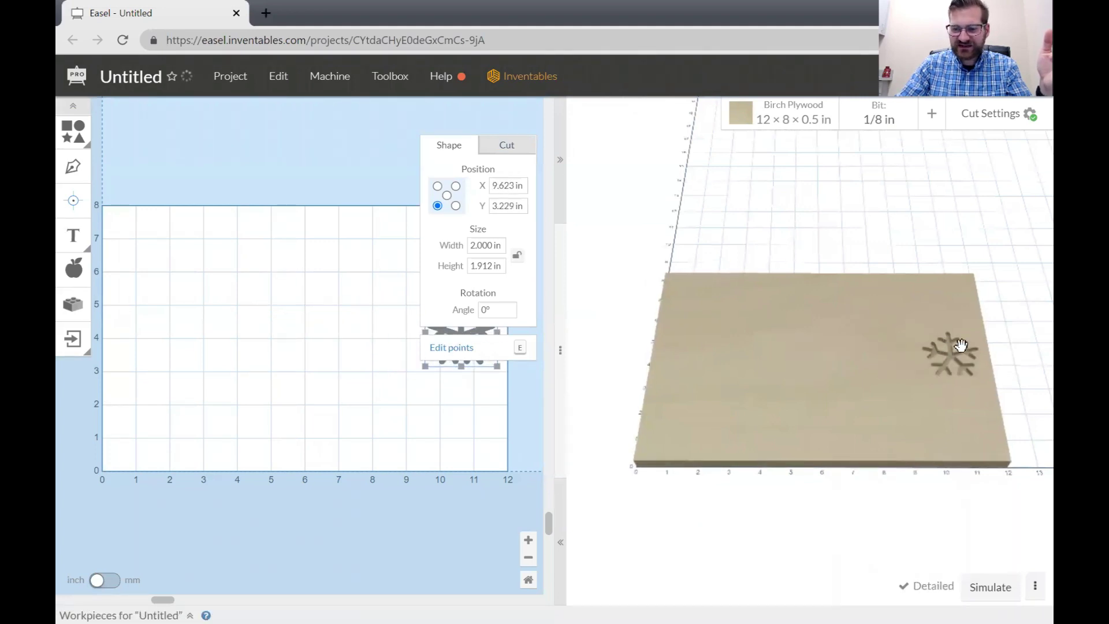
# Step: Examine the snowflake's carved pocket up close and from different angles in the 3D preview
pyautogui.scroll(5, 971, 357)
pyautogui.scroll(-5, 976, 361)
pyautogui.scroll(5, 973, 359)
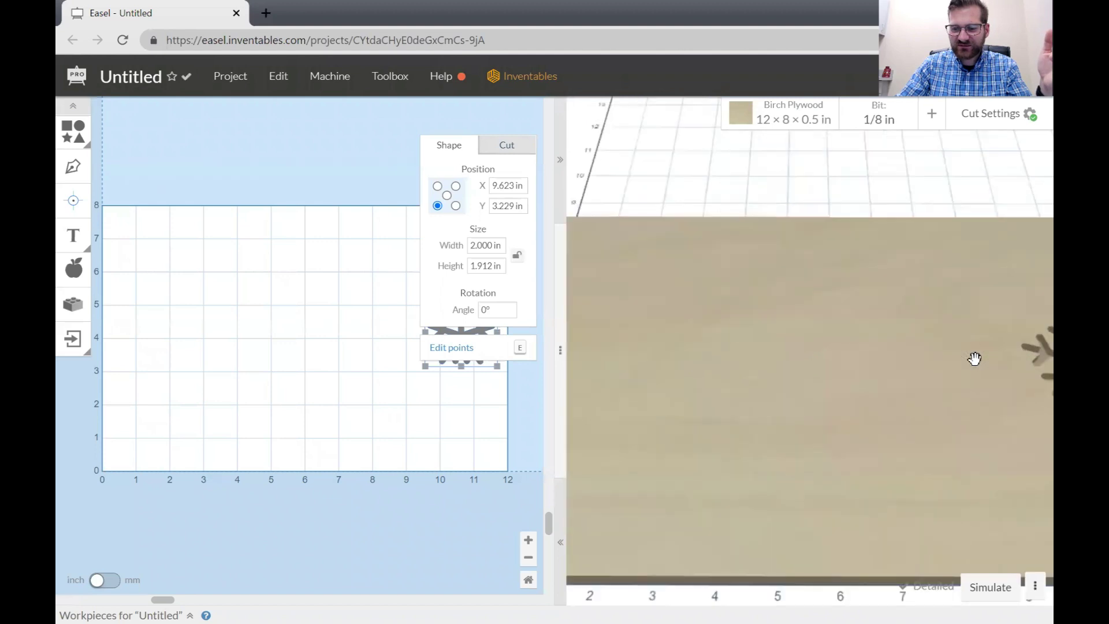
pyautogui.scroll(-5, 973, 359)
pyautogui.scroll(3, 975, 358)
pyautogui.scroll(-3, 975, 359)
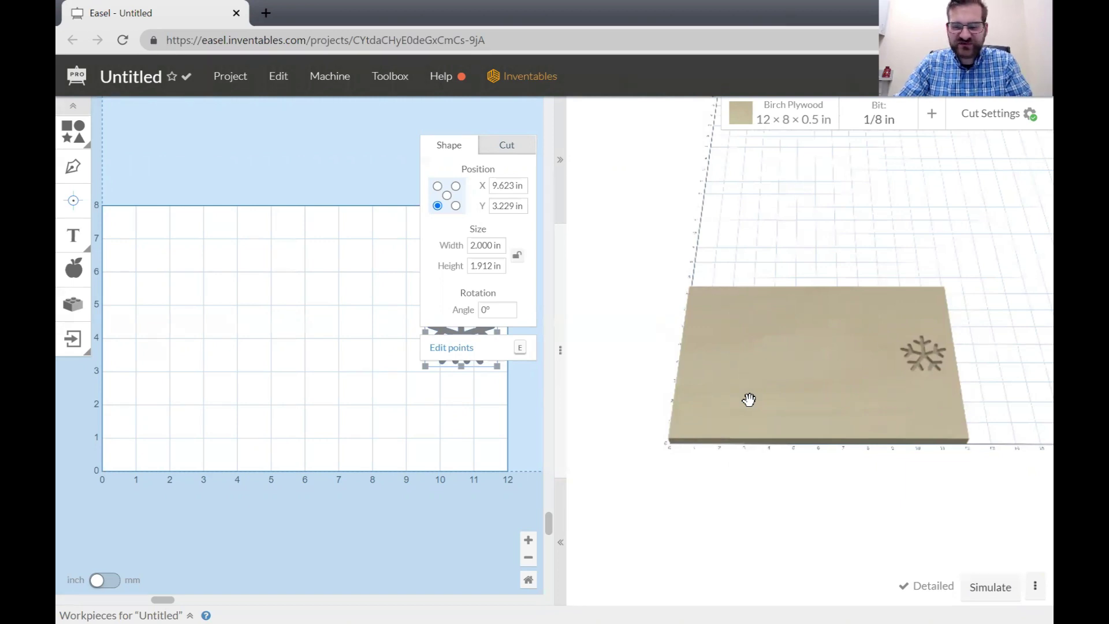
pyautogui.moveTo(857, 359); pyautogui.dragTo(834, 383)
pyautogui.scroll(5, 859, 395)
pyautogui.scroll(1, 859, 395)
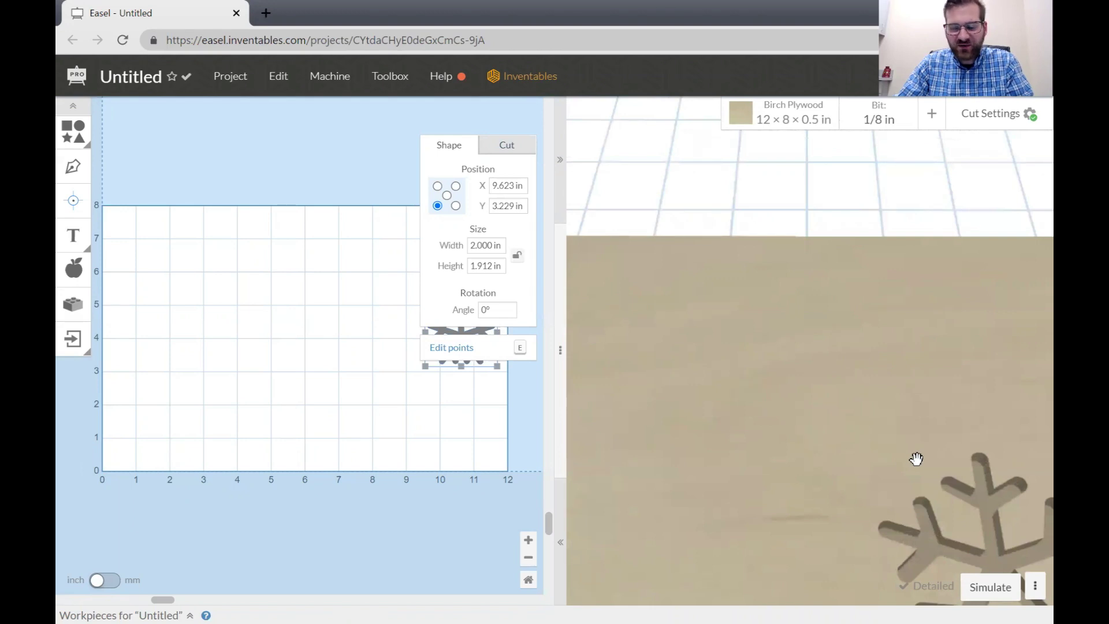
pyautogui.scroll(-5, 812, 397)
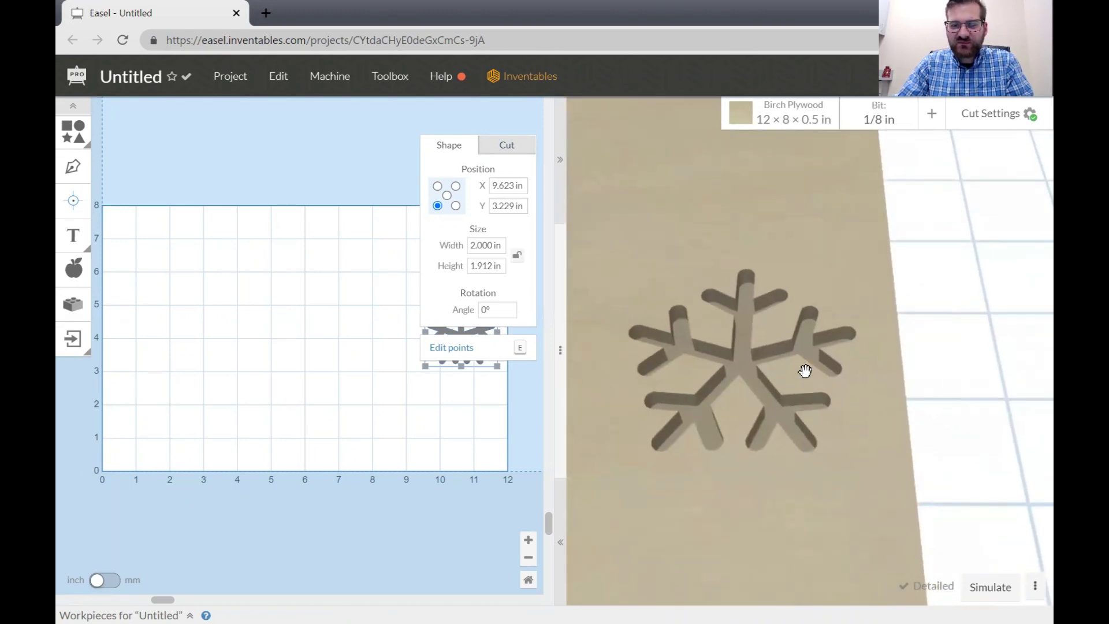
pyautogui.moveTo(672, 385)
pyautogui.mouseDown()
pyautogui.moveTo(832, 336)
pyautogui.moveTo(668, 334)
pyautogui.moveTo(711, 421)
pyautogui.moveTo(564, 434)
pyautogui.moveTo(699, 390)
pyautogui.moveTo(725, 405)
pyautogui.moveTo(674, 404)
pyautogui.moveTo(661, 389)
pyautogui.mouseUp()
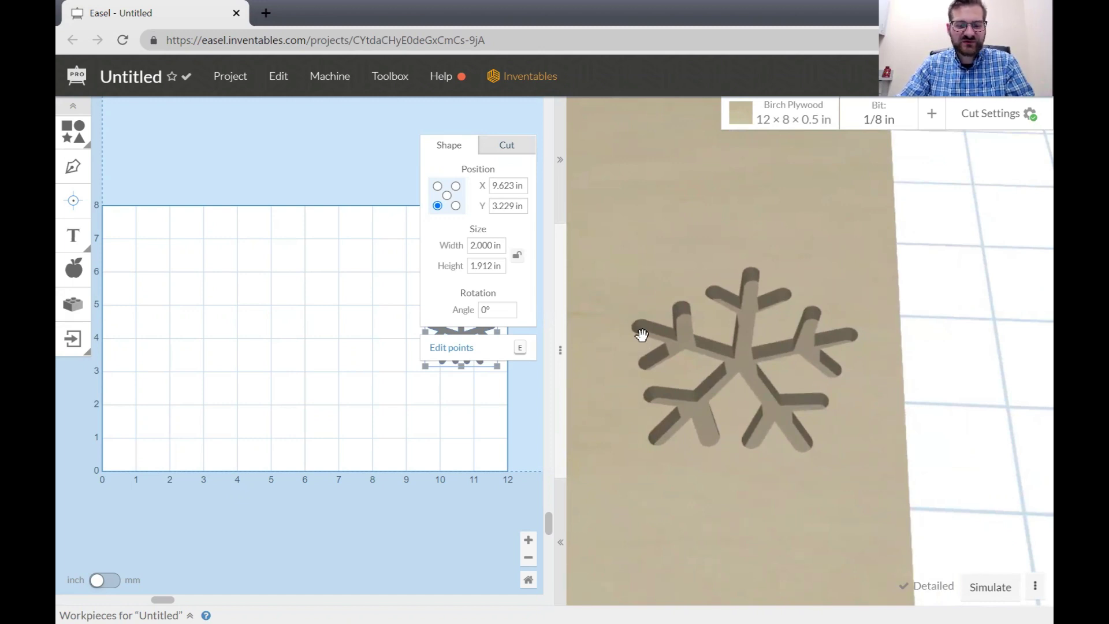
pyautogui.scroll(-5, 641, 334)
pyautogui.moveTo(648, 334); pyautogui.dragTo(723, 339, button='right')
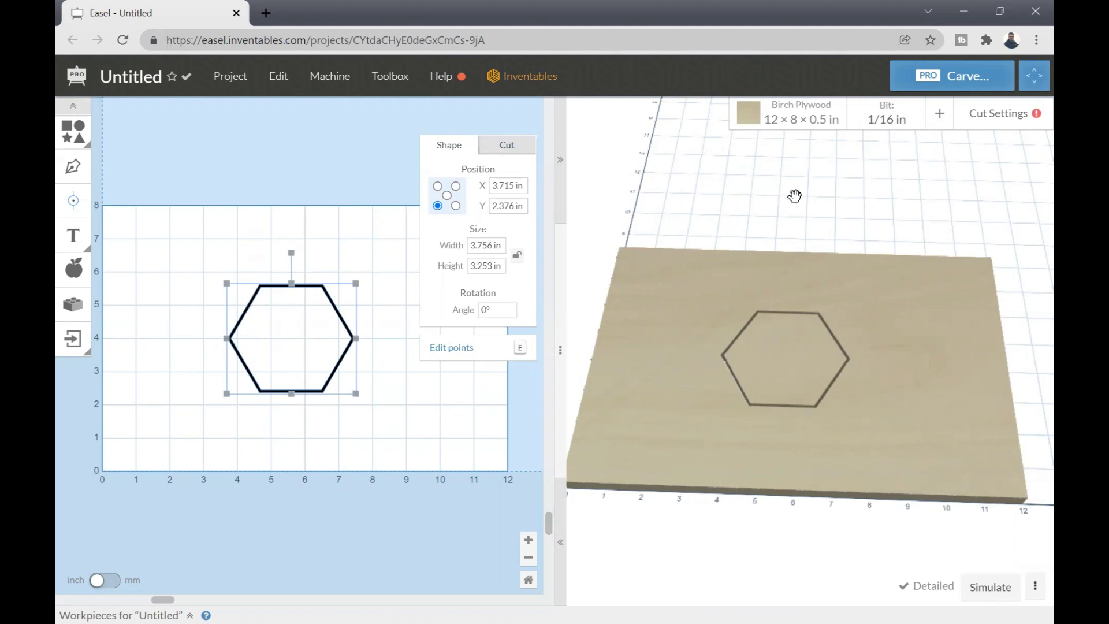
# Step: Open the material settings and look through the available material types, keeping Birch Plywood
pyautogui.click(817, 122)
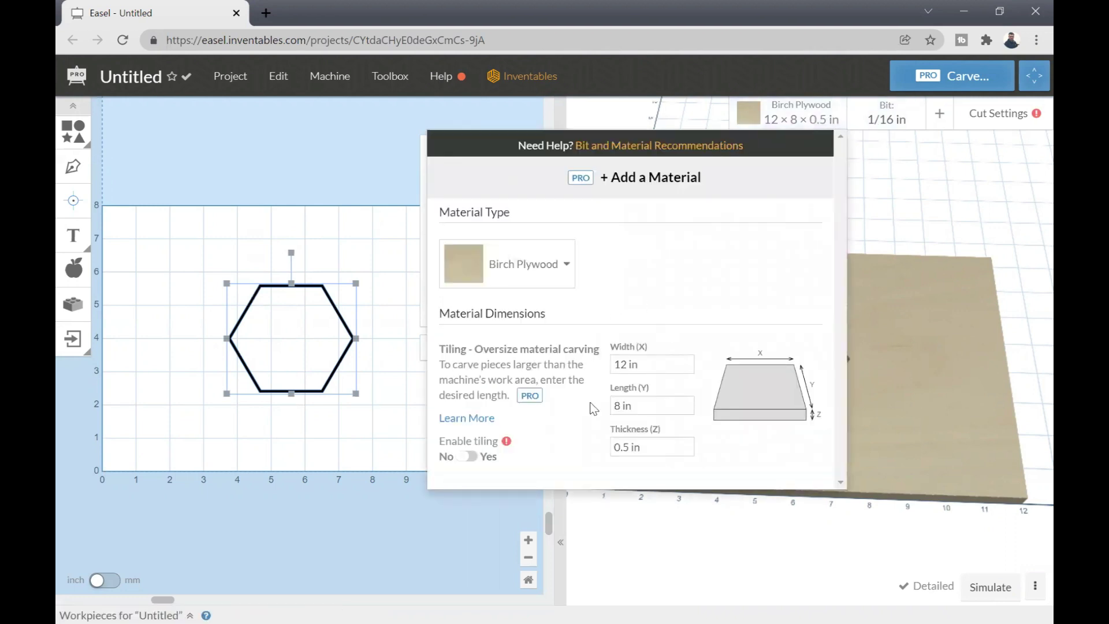
pyautogui.click(548, 274)
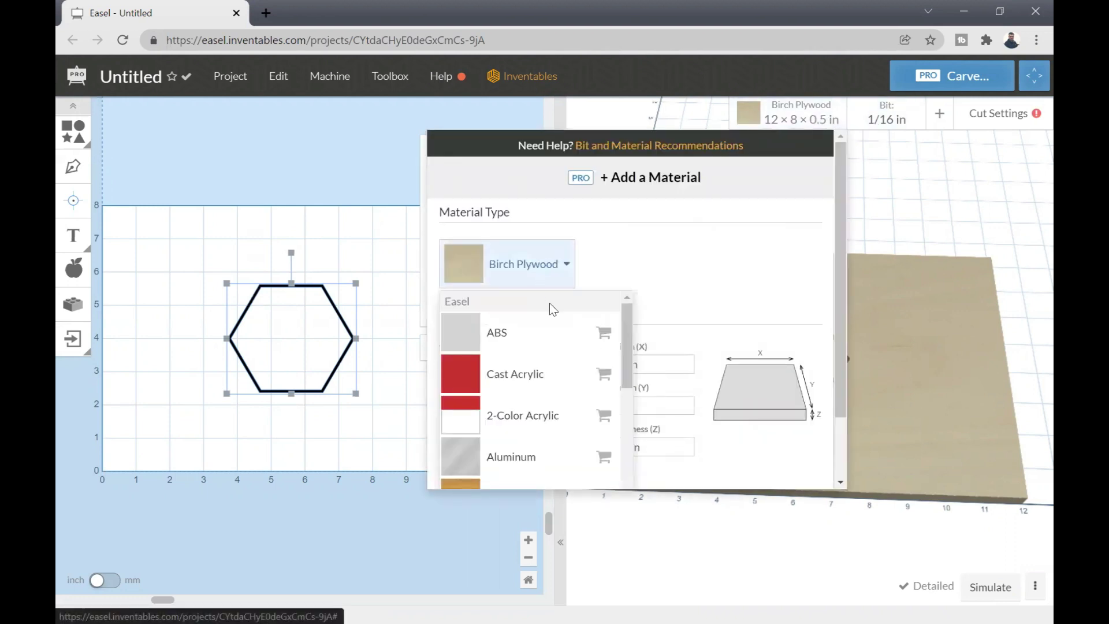
pyautogui.scroll(-5, 569, 397)
pyautogui.scroll(3, 567, 394)
pyautogui.click(732, 284)
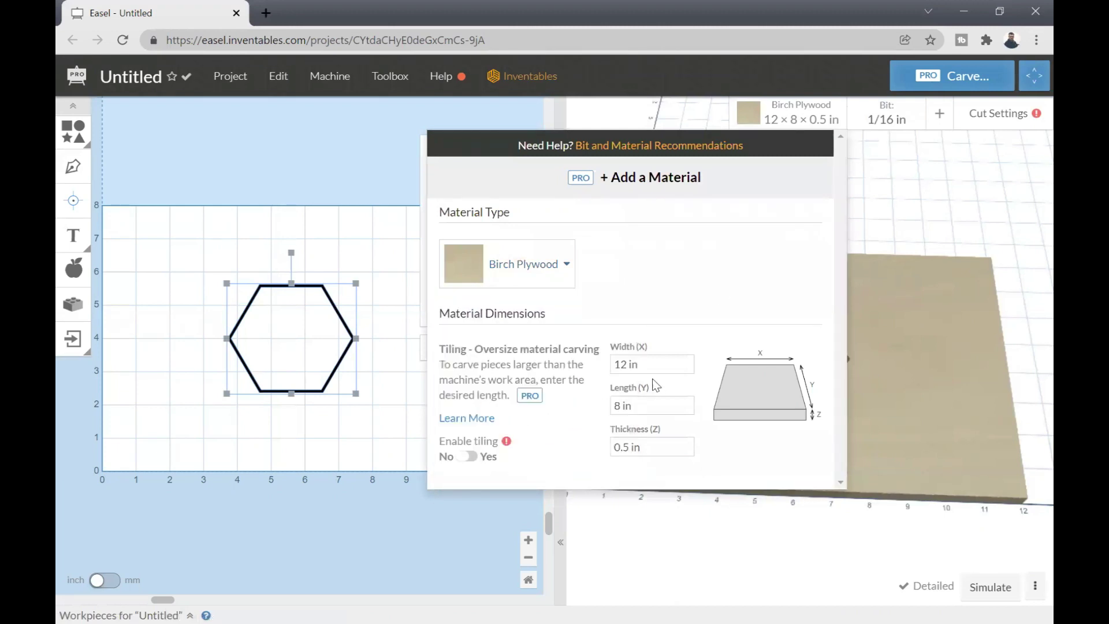
# Step: Set the material thickness to 0.525 in, keeping the width and length as they are
pyautogui.click(680, 366)
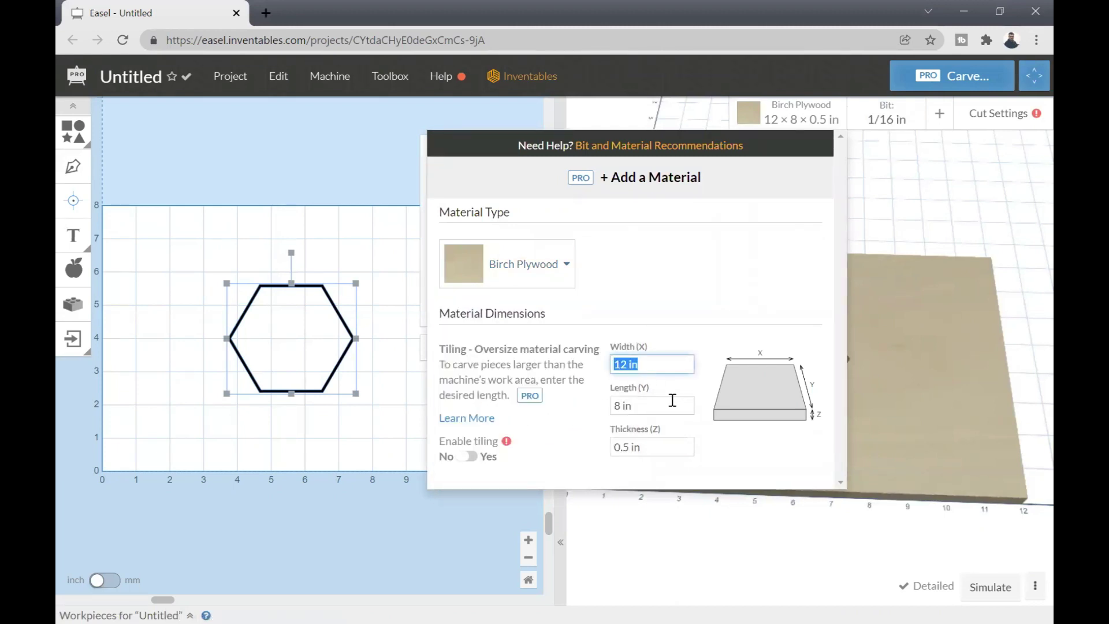
pyautogui.click(672, 399)
pyautogui.click(655, 443)
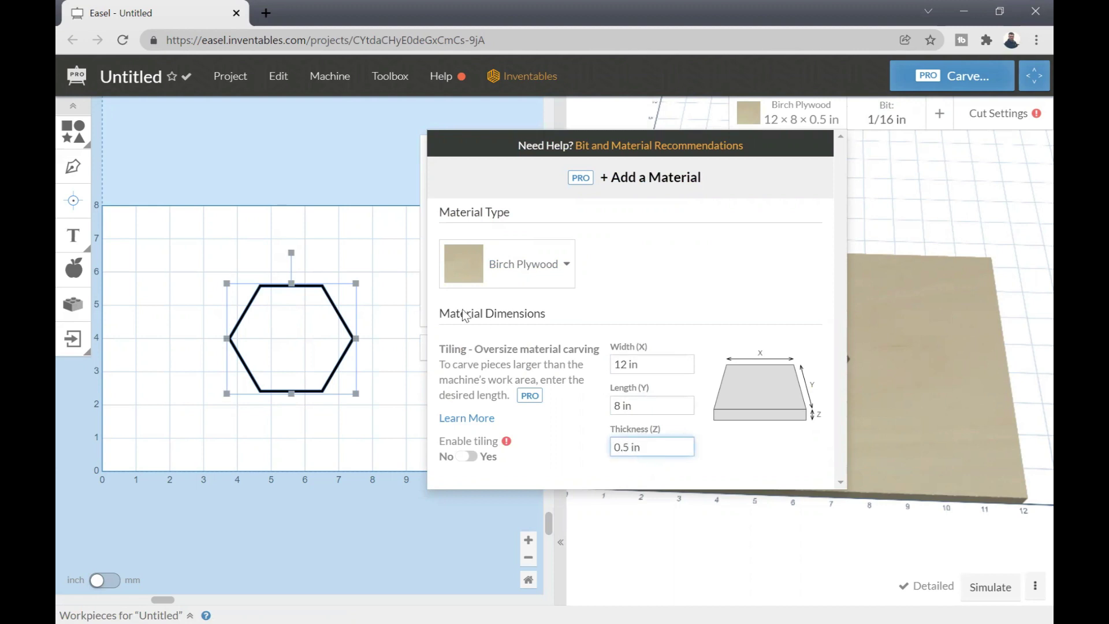
pyautogui.moveTo(646, 446); pyautogui.dragTo(601, 442)
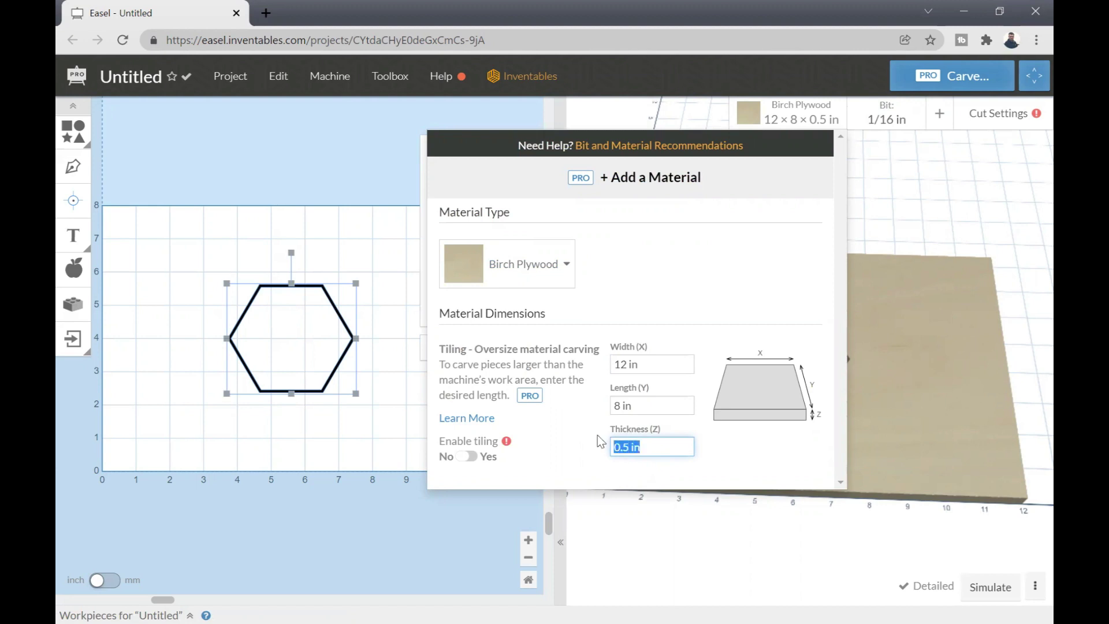
pyautogui.click(645, 447)
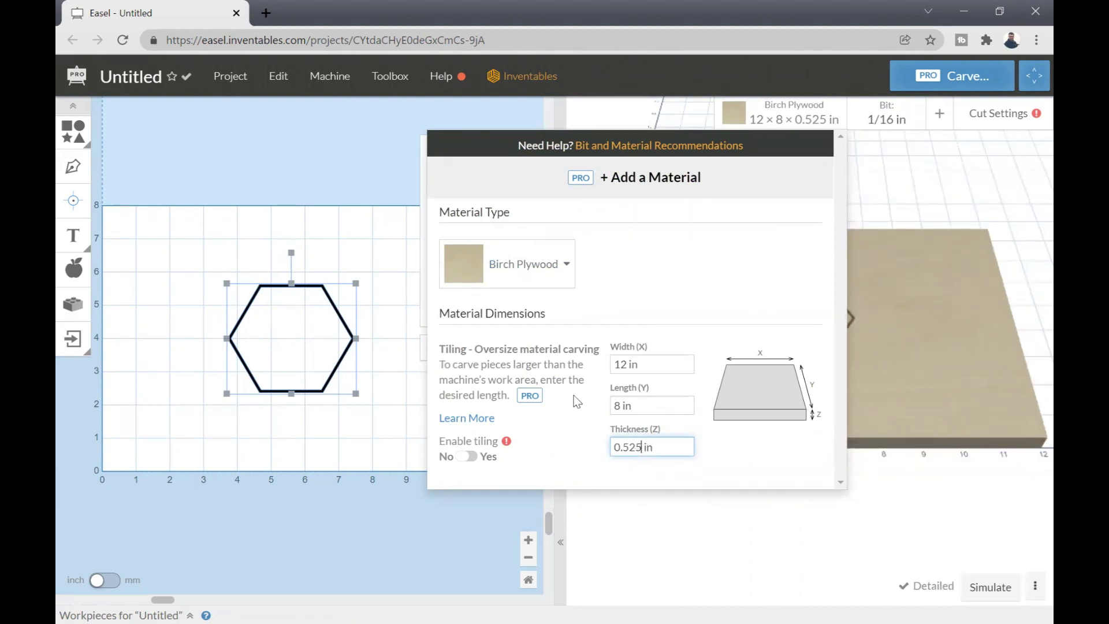
pyautogui.click(373, 171)
# Step: Open the hexagon's cut settings and check its cut depth
pyautogui.click(330, 306)
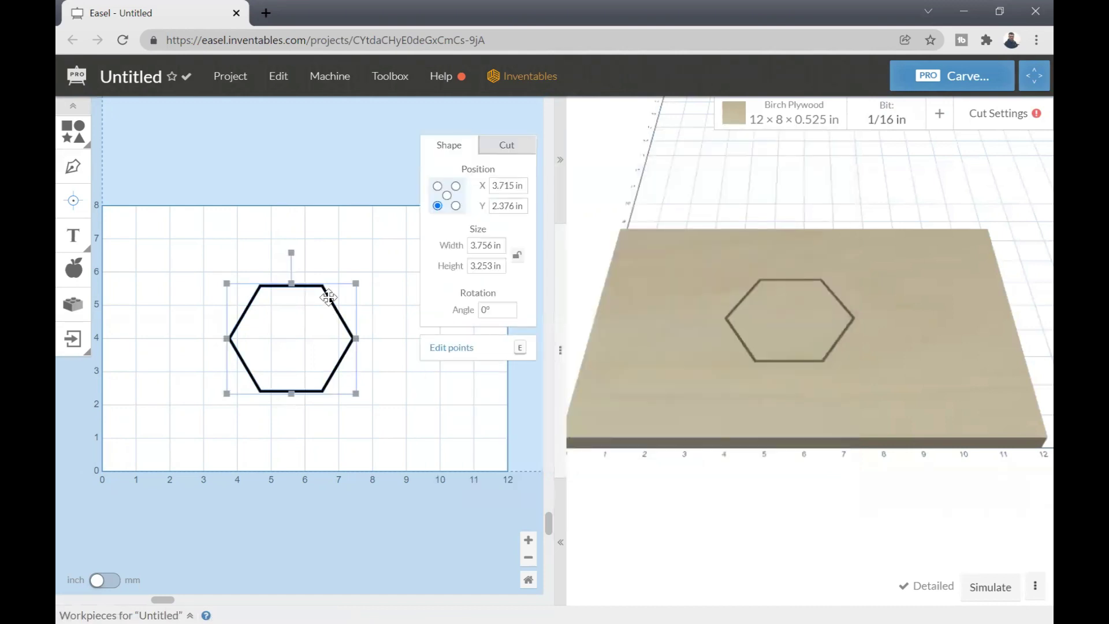
pyautogui.click(488, 145)
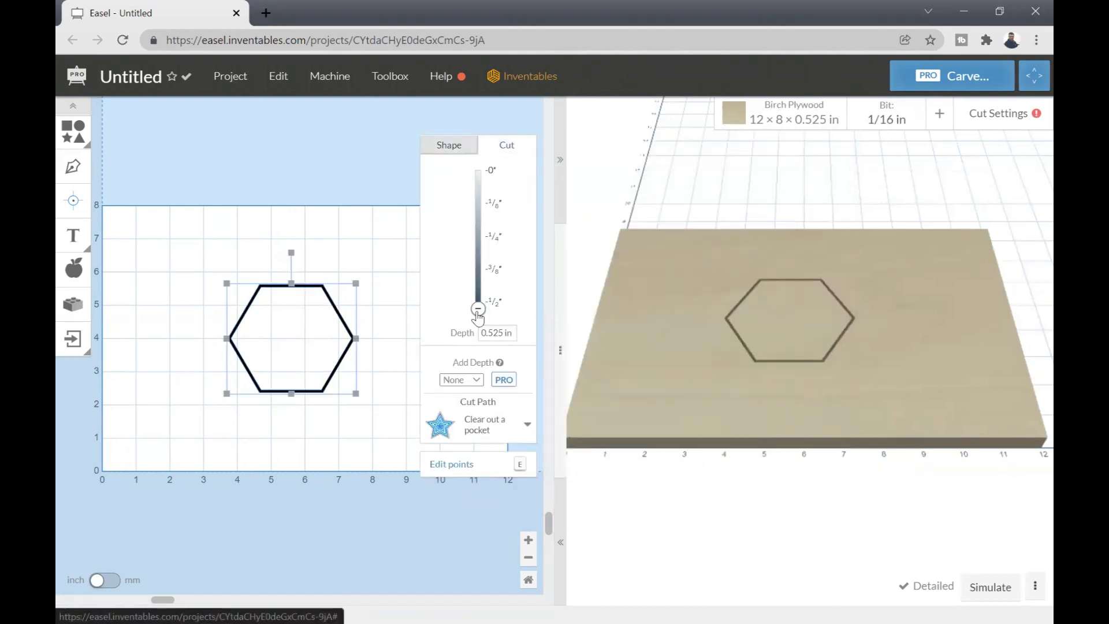
pyautogui.click(478, 312)
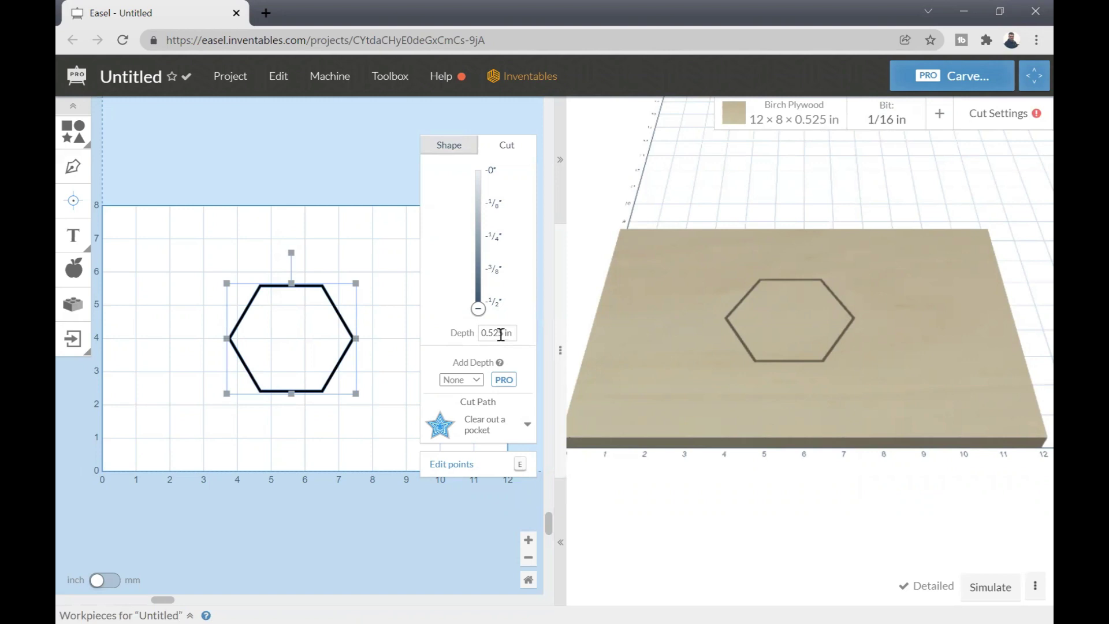
pyautogui.doubleClick(502, 335)
pyautogui.moveTo(502, 336); pyautogui.dragTo(460, 337)
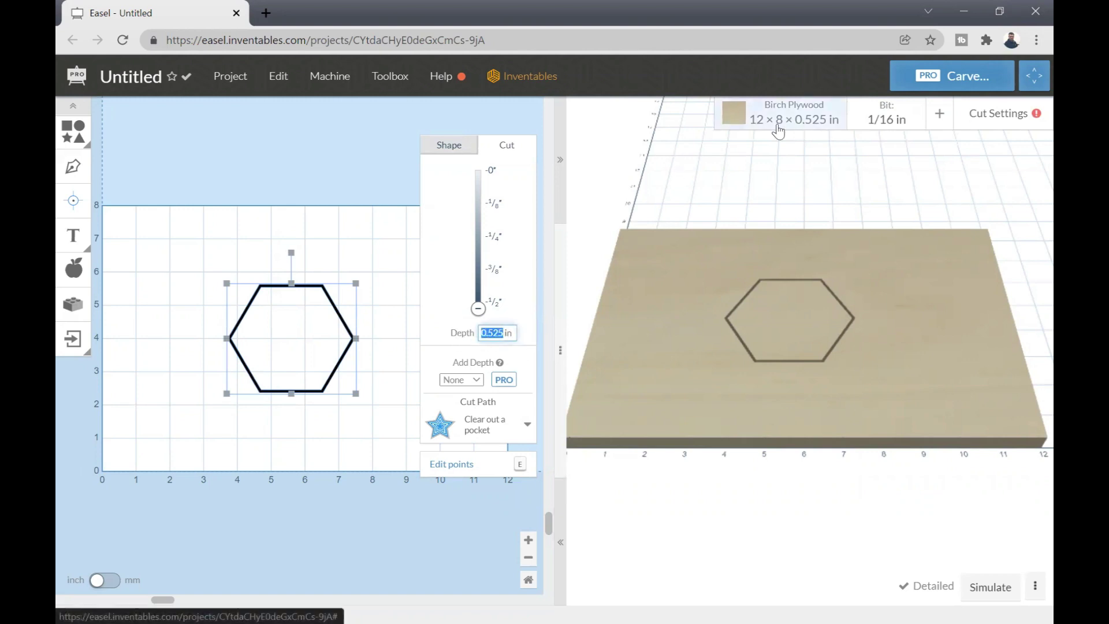
# Step: Check the material thickness and set the hexagon's cut depth to the full 0.525 in
pyautogui.moveTo(775, 373); pyautogui.dragTo(798, 124)
pyautogui.click(797, 124)
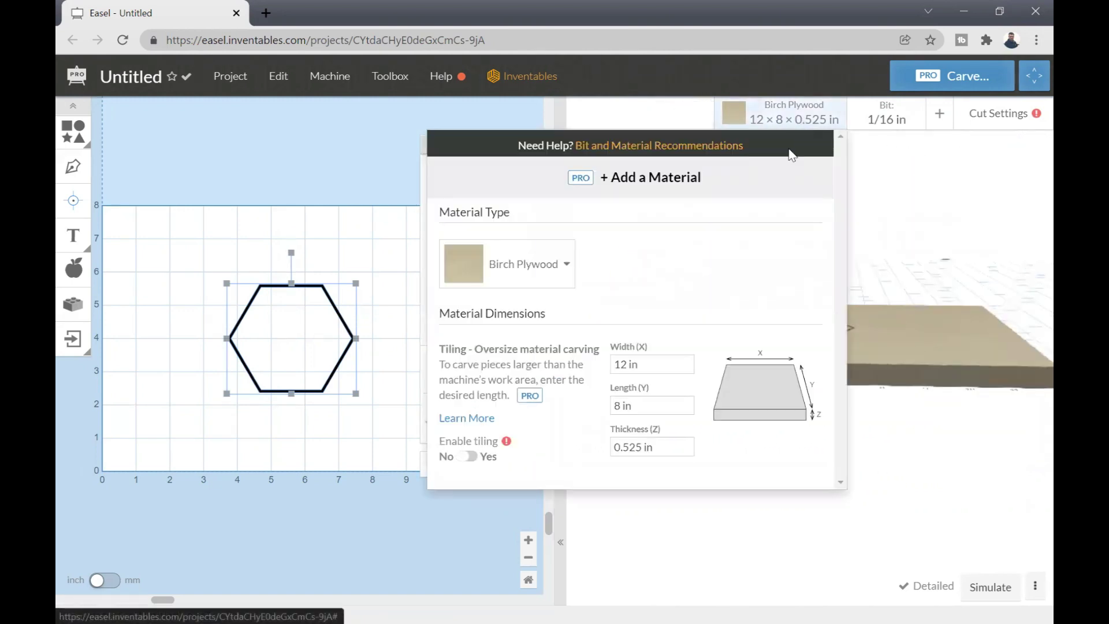
pyautogui.click(369, 127)
pyautogui.click(322, 288)
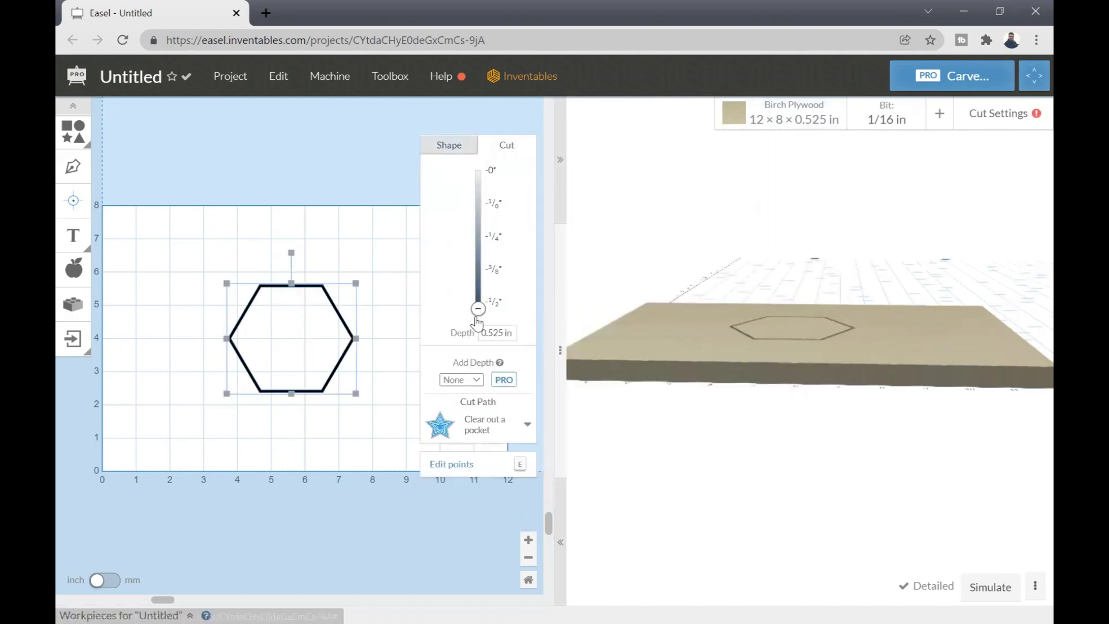
pyautogui.moveTo(479, 308); pyautogui.dragTo(627, 322)
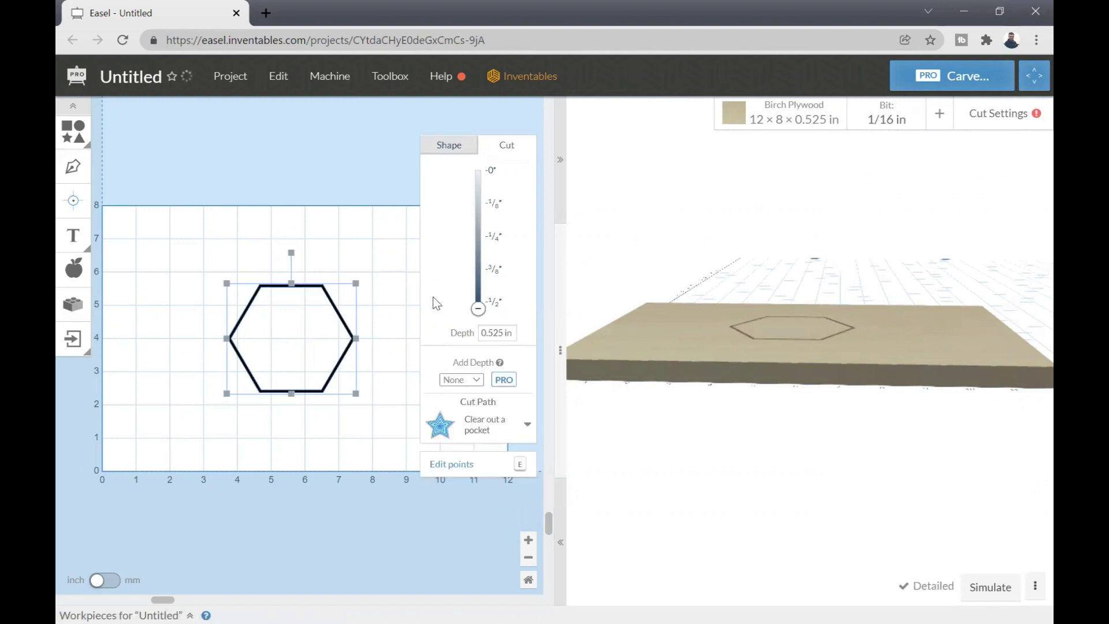
# Step: Center the hexagon on the material
pyautogui.scroll(-2, 411, 302)
pyautogui.scroll(4, 410, 303)
pyautogui.scroll(-2, 411, 302)
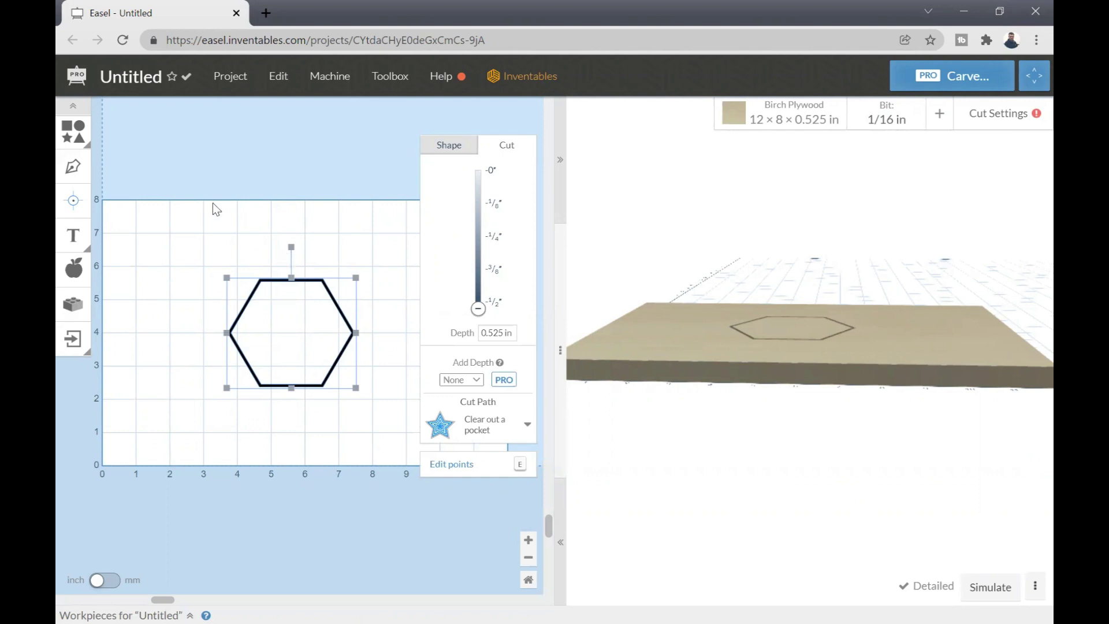
pyautogui.click(300, 234)
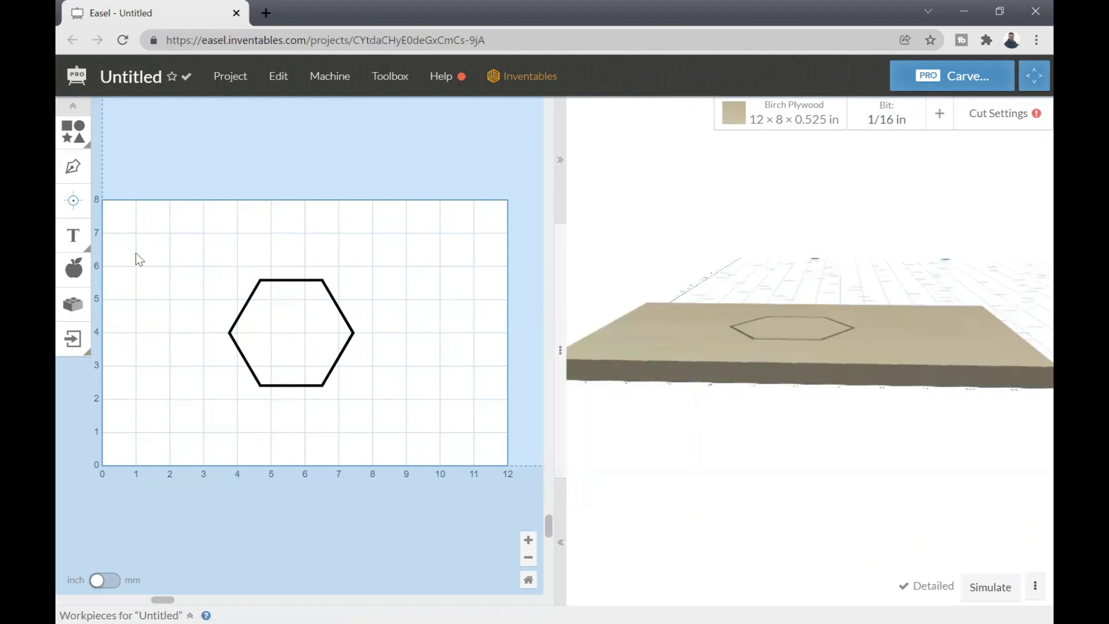
pyautogui.click(322, 289)
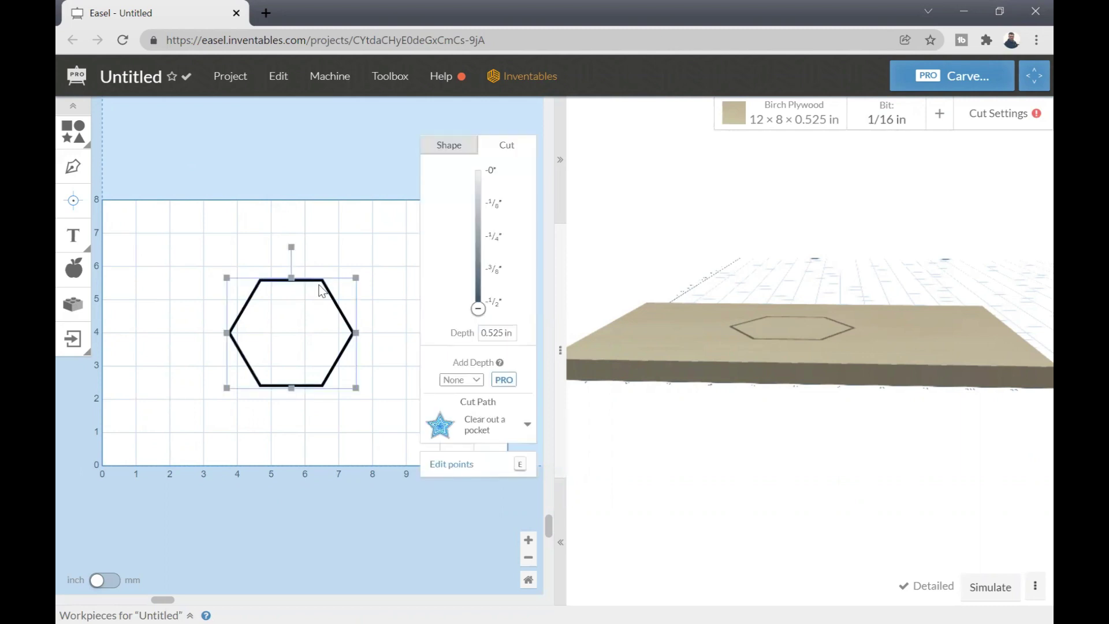
pyautogui.click(290, 85)
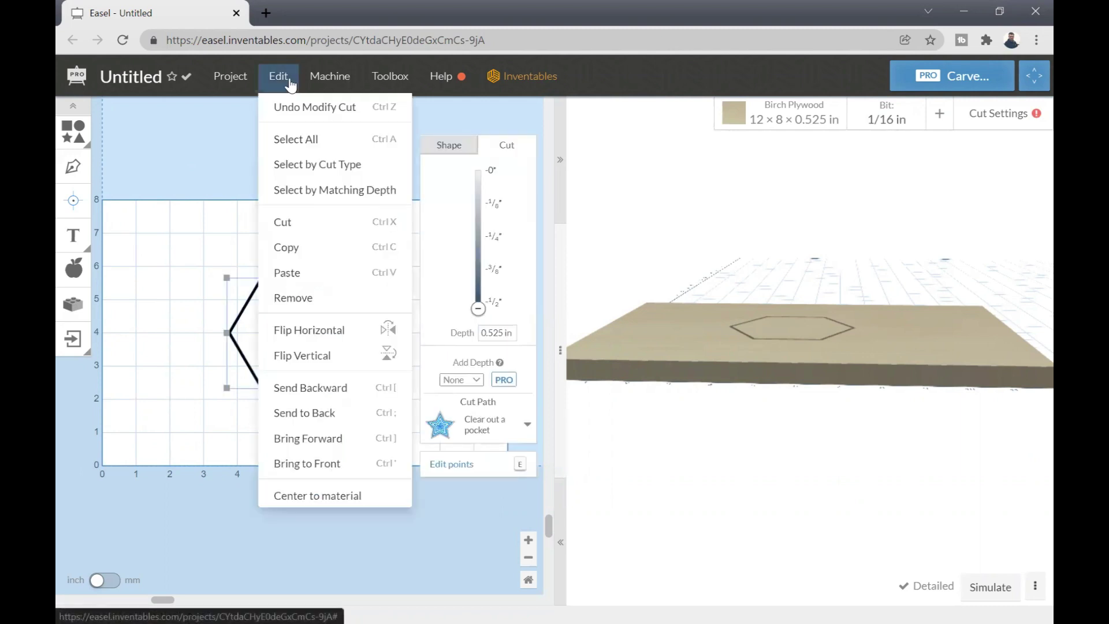
pyautogui.click(329, 499)
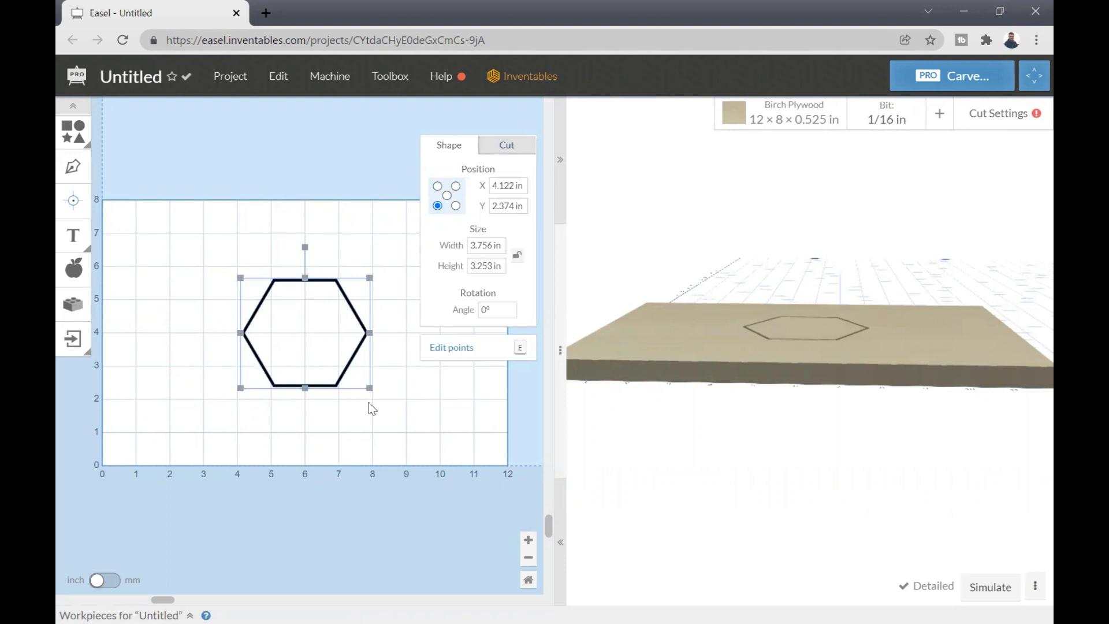
pyautogui.click(397, 427)
# Step: Apply the centering to the hexagon once more and check its placement in the 3D preview
pyautogui.moveTo(790, 304); pyautogui.dragTo(722, 484)
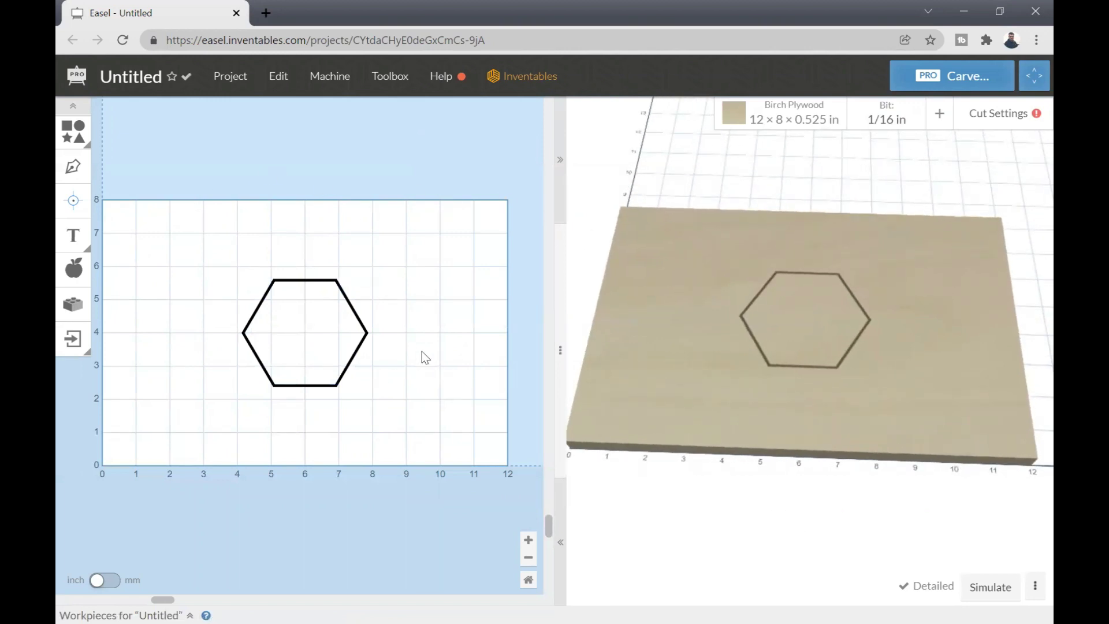
pyautogui.moveTo(854, 312); pyautogui.dragTo(868, 456)
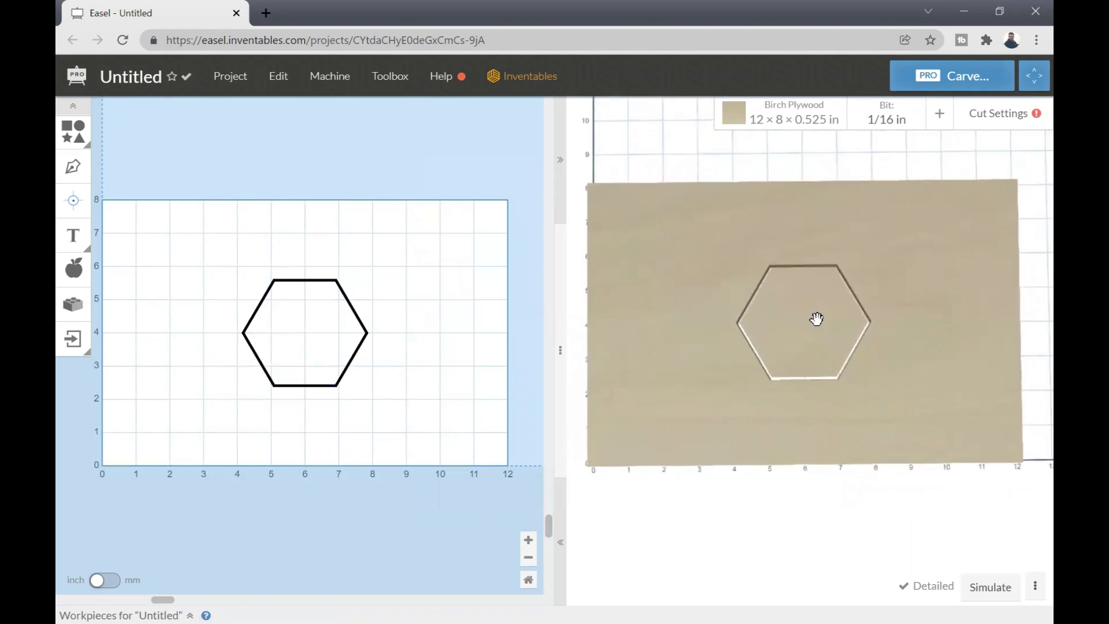
pyautogui.click(286, 77)
pyautogui.click(301, 279)
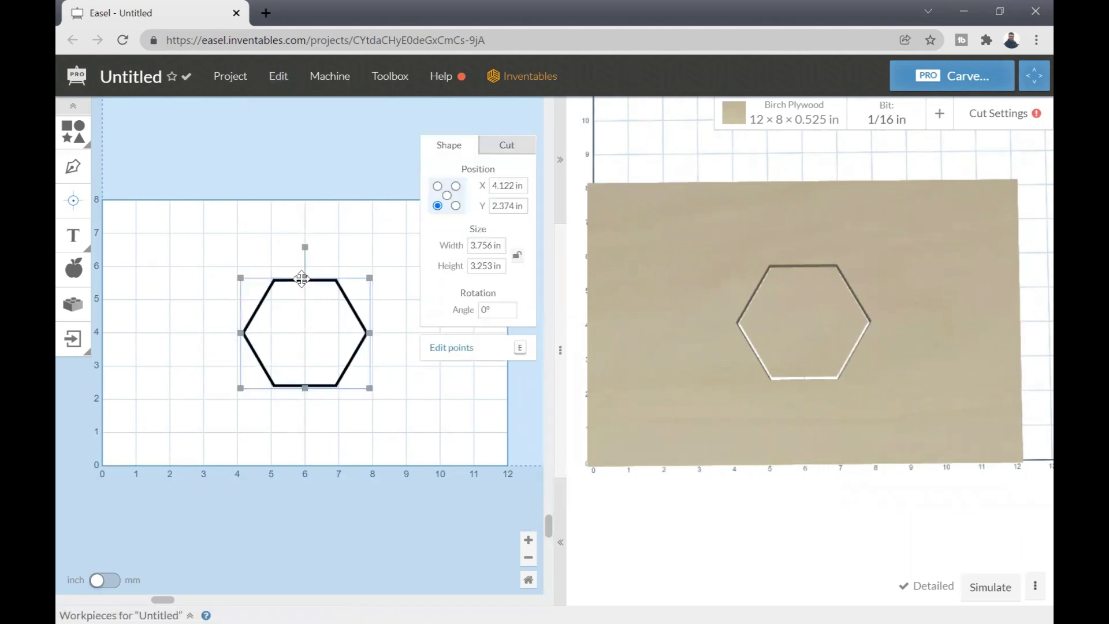
pyautogui.click(279, 77)
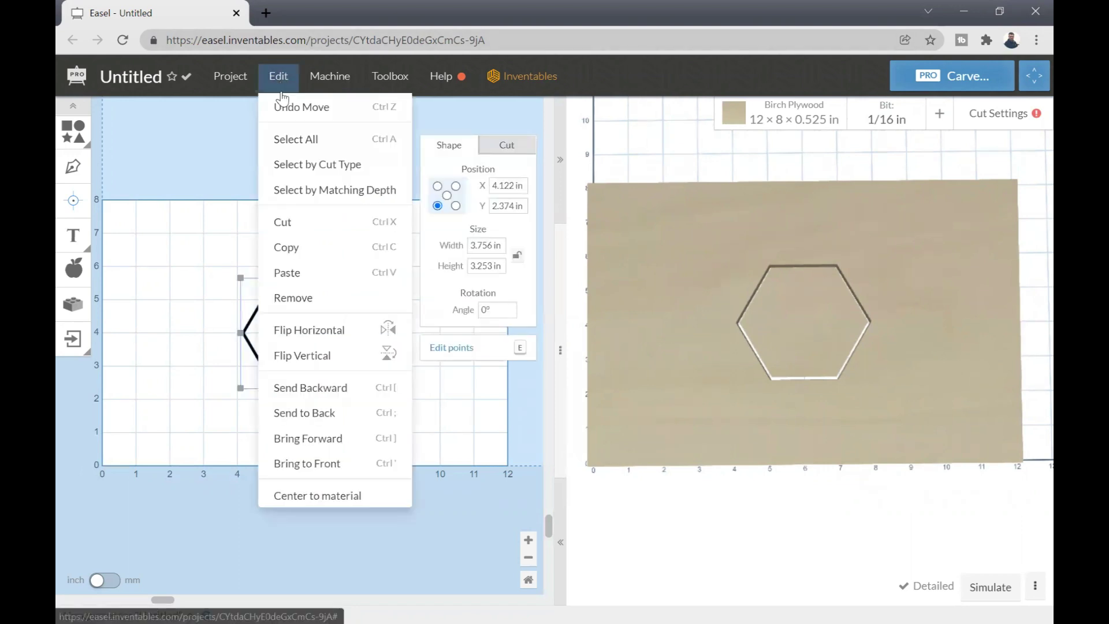
pyautogui.click(328, 495)
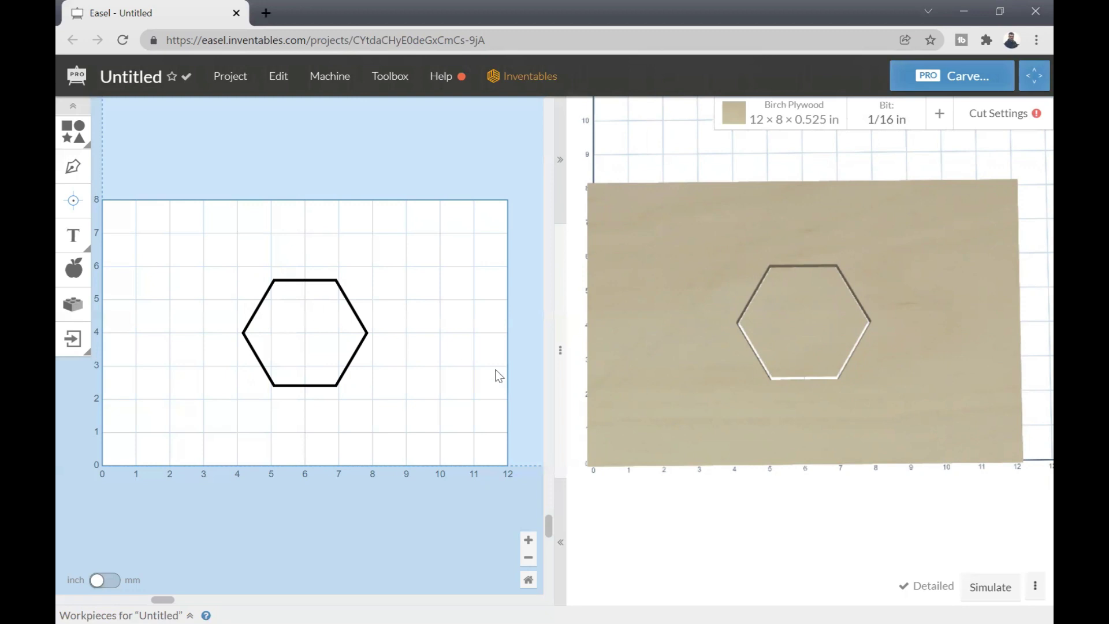
pyautogui.moveTo(601, 458); pyautogui.dragTo(660, 354)
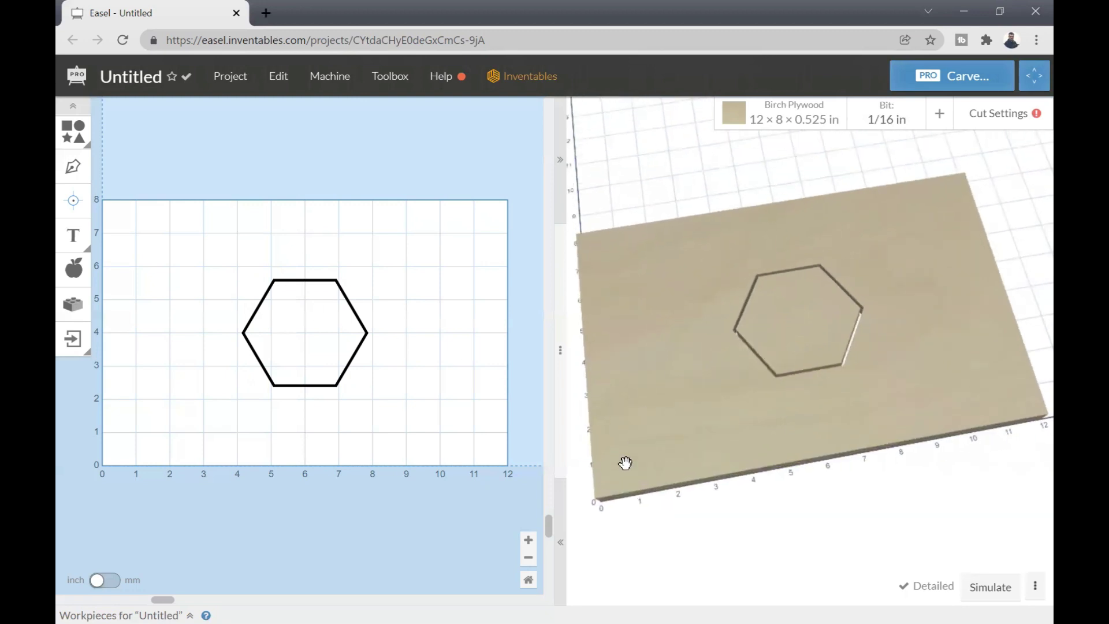
# Step: Check the hexagon's cut depth, open its shape settings, and use its center as the position reference point
pyautogui.moveTo(624, 460); pyautogui.dragTo(657, 388, button='right')
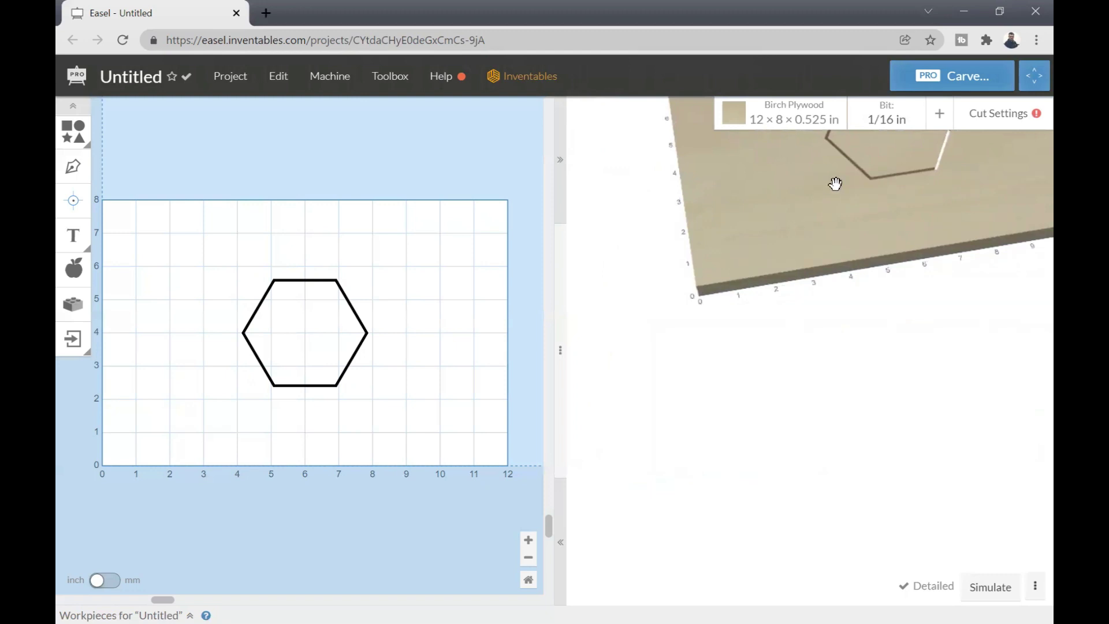
pyautogui.moveTo(842, 178); pyautogui.dragTo(782, 307)
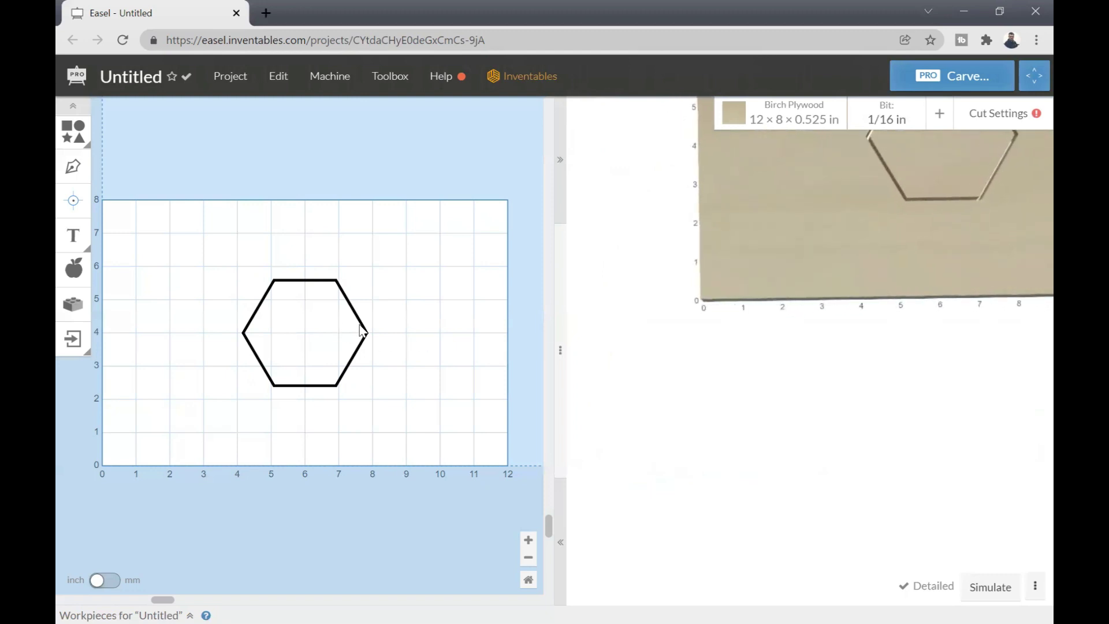
pyautogui.click(363, 325)
pyautogui.click(498, 146)
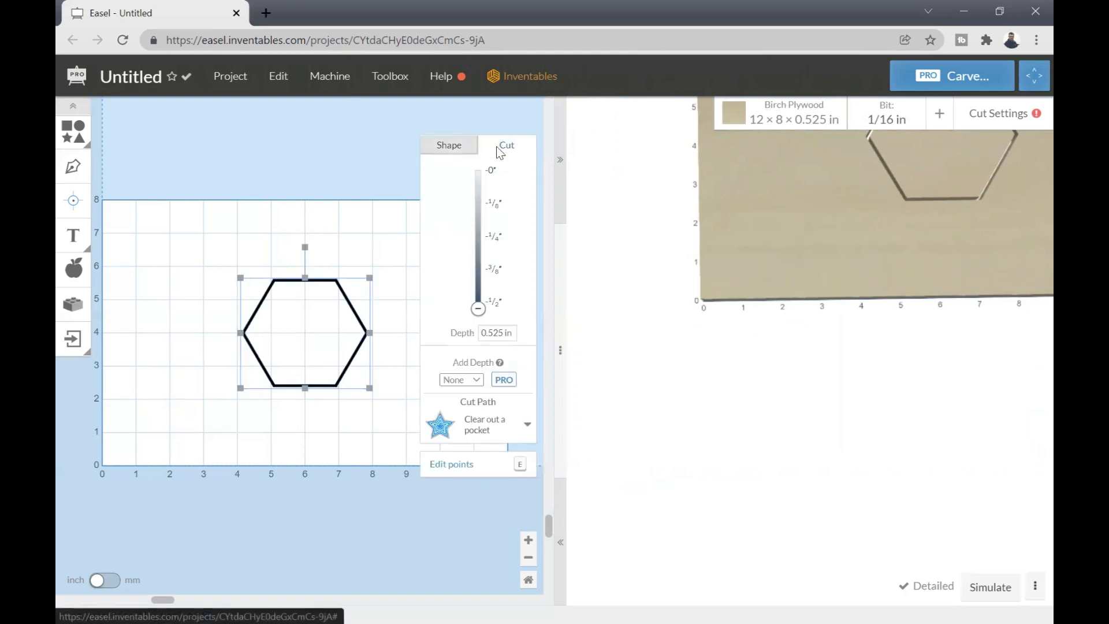
pyautogui.click(458, 148)
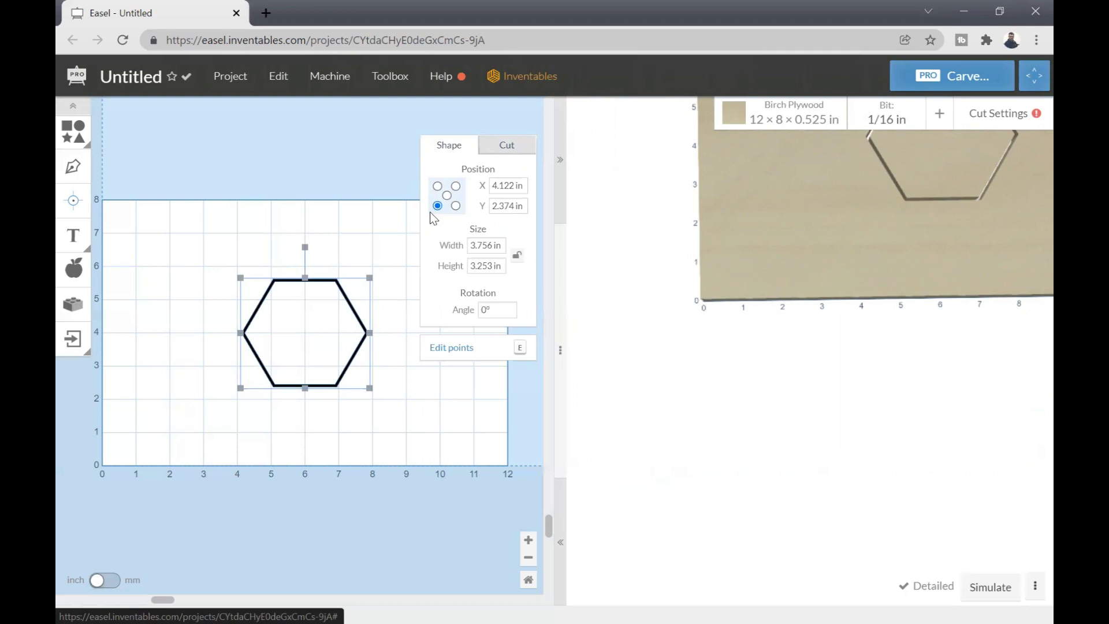
pyautogui.click(446, 195)
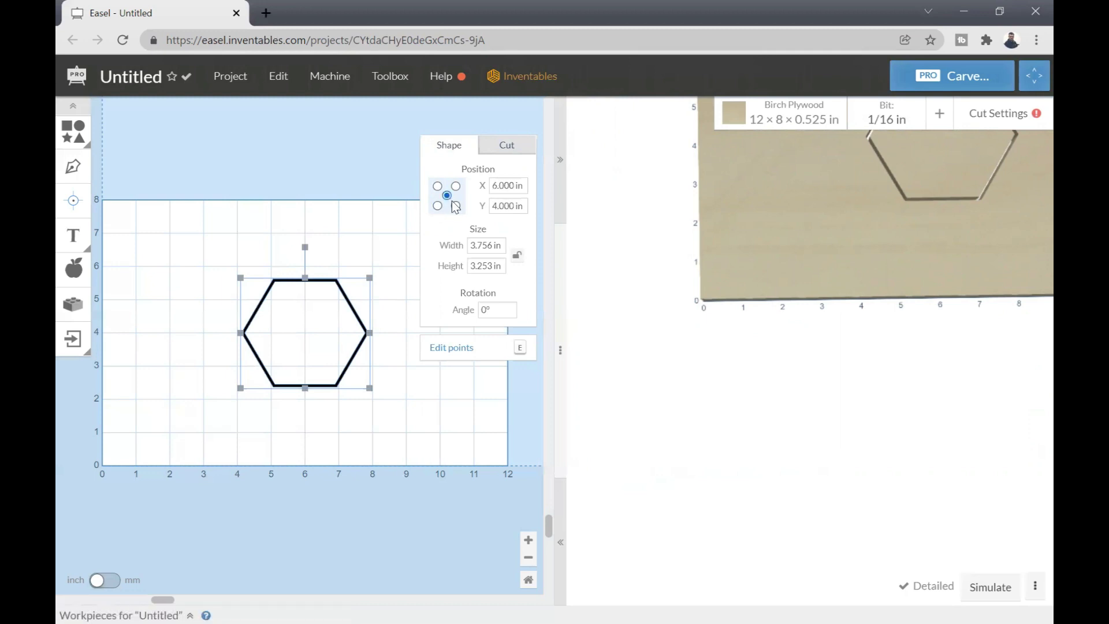
# Step: Compare the hexagon's position coordinates at several corner reference points and return the reference to its center
pyautogui.click(456, 206)
pyautogui.click(456, 186)
pyautogui.click(437, 206)
pyautogui.click(446, 196)
pyautogui.click(496, 186)
pyautogui.click(275, 229)
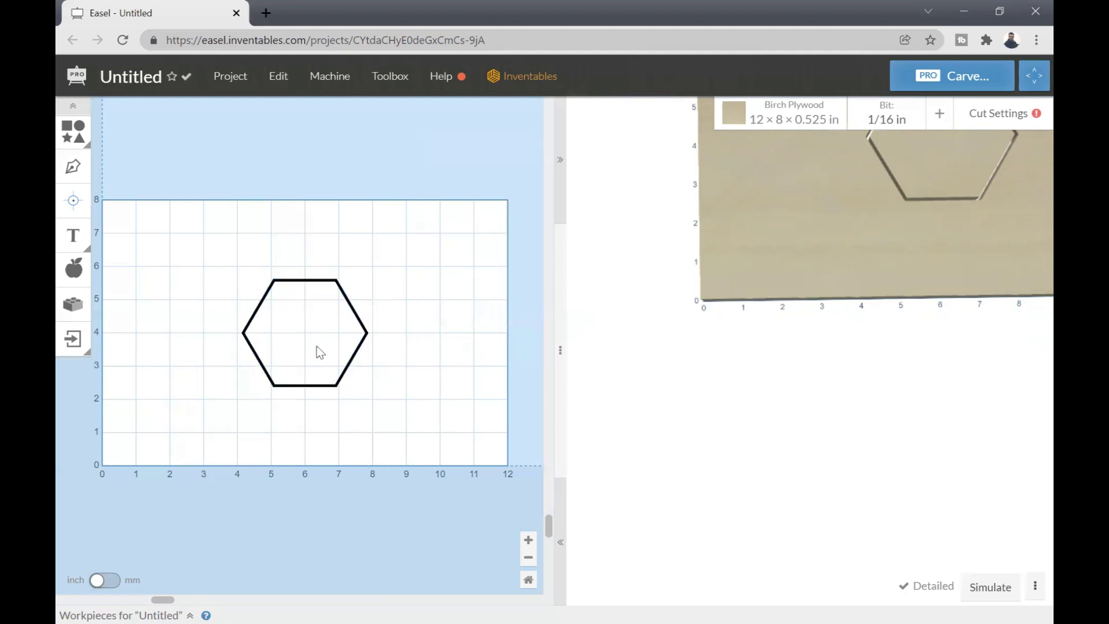
# Step: Set the hexagon's center position to X 0 and Y 0, and check its placement over the material's origin corner
pyautogui.click(295, 280)
pyautogui.tripleClick(508, 185)
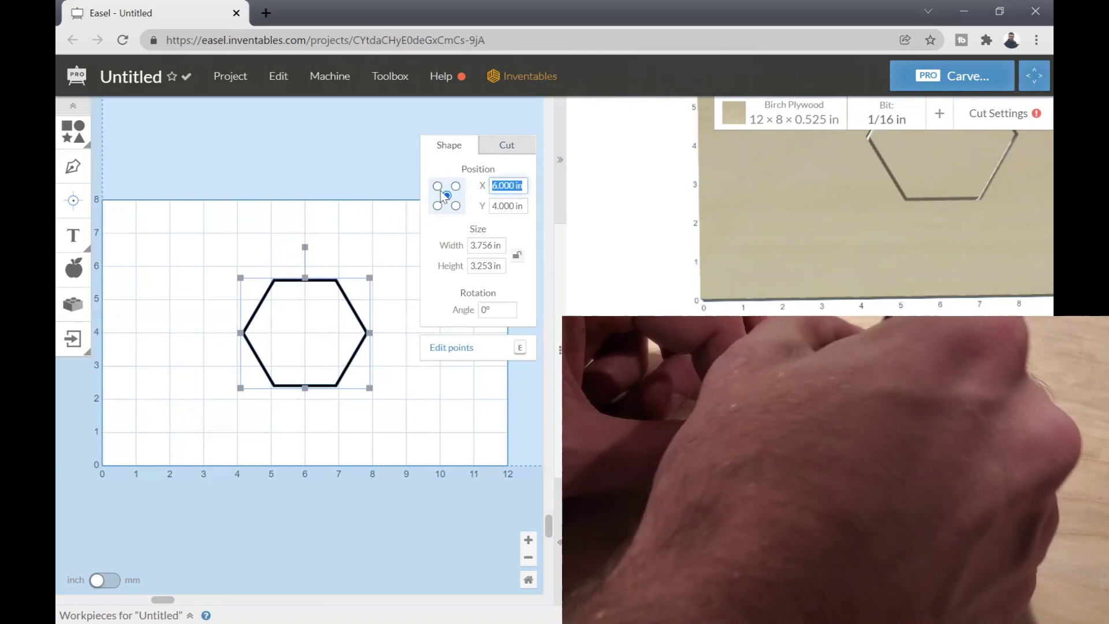
pyautogui.write('0')
pyautogui.click(496, 206)
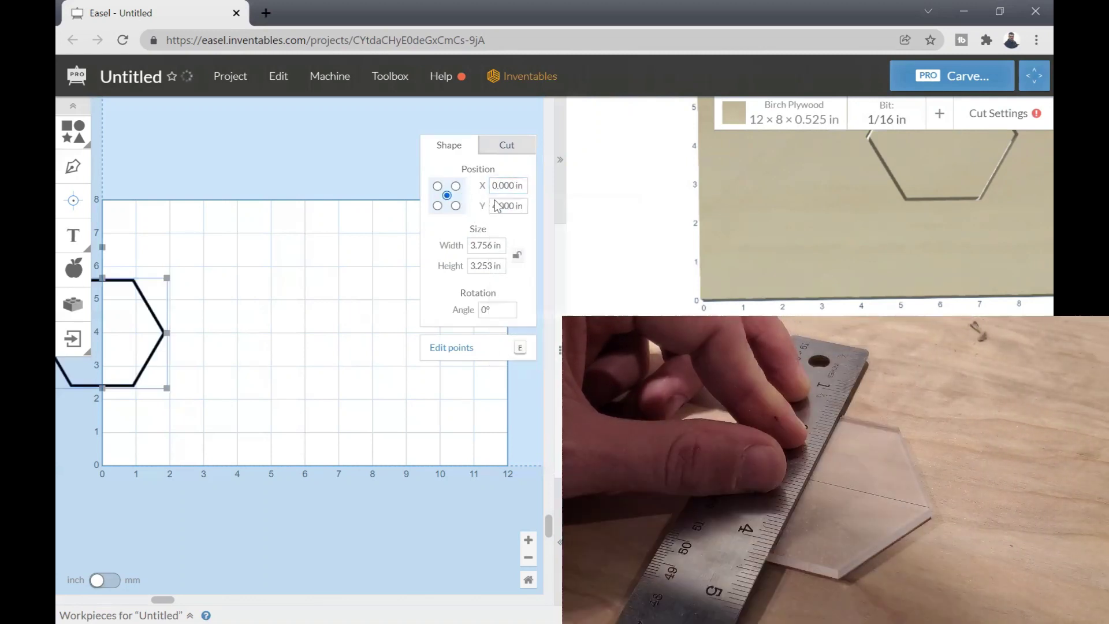
pyautogui.tripleClick(508, 206)
pyautogui.write('40')
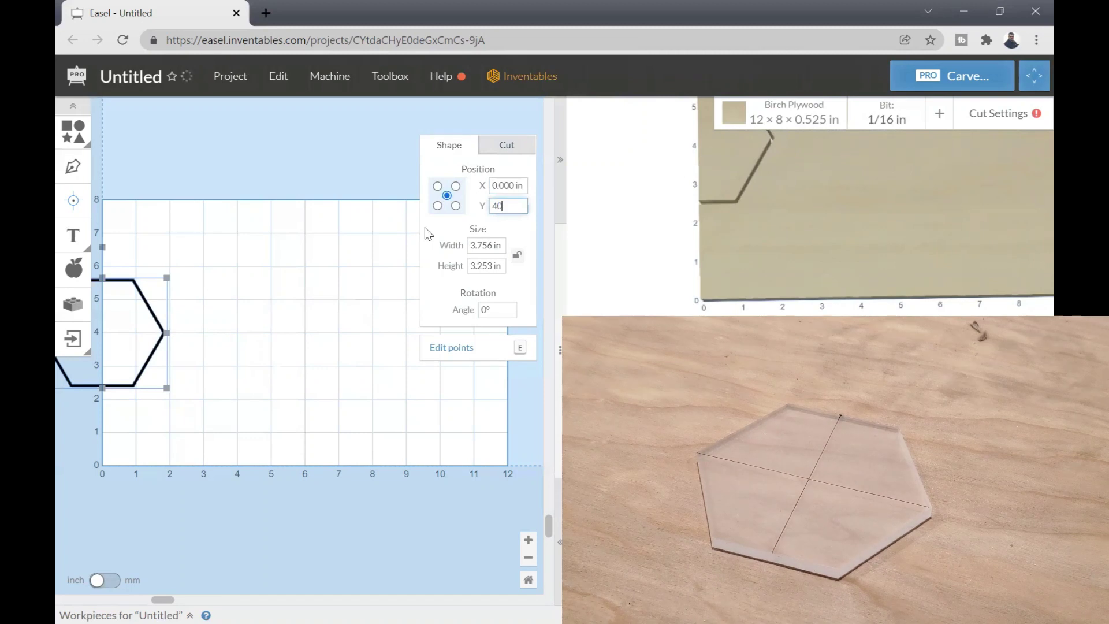
pyautogui.press('BackSpace')
pyautogui.press('BackSpace')
pyautogui.write('000')
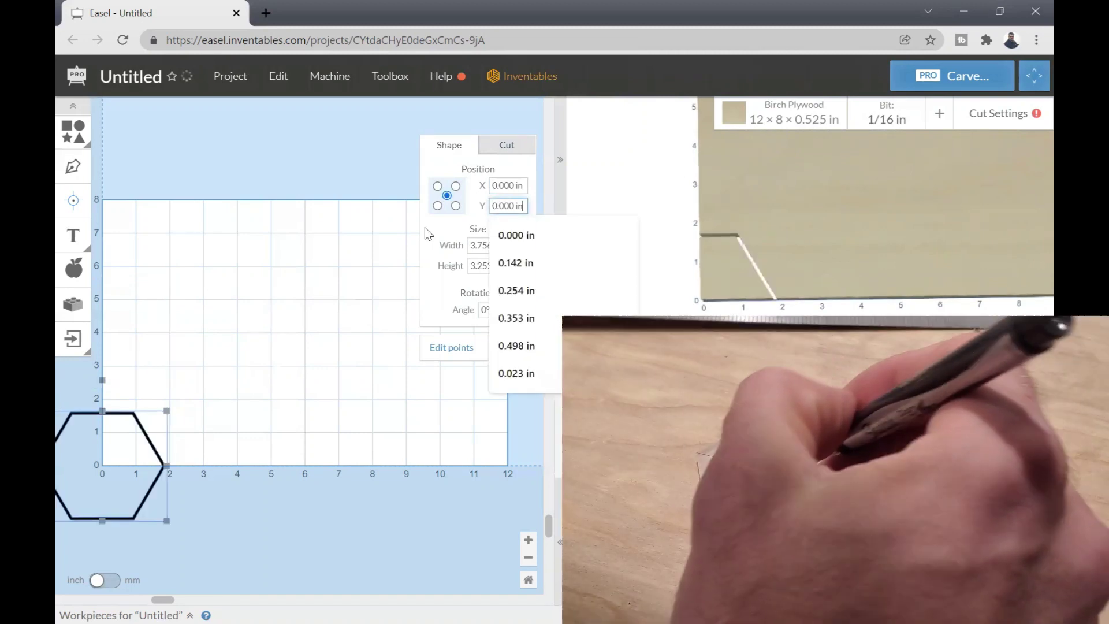
pyautogui.click(269, 503)
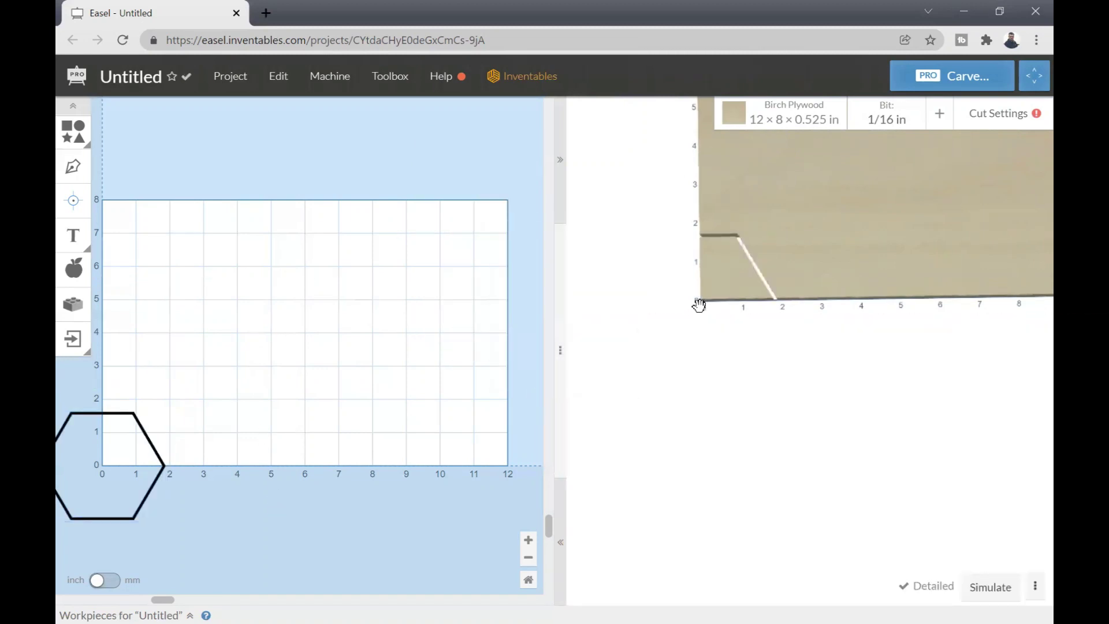
pyautogui.moveTo(792, 319); pyautogui.dragTo(750, 240)
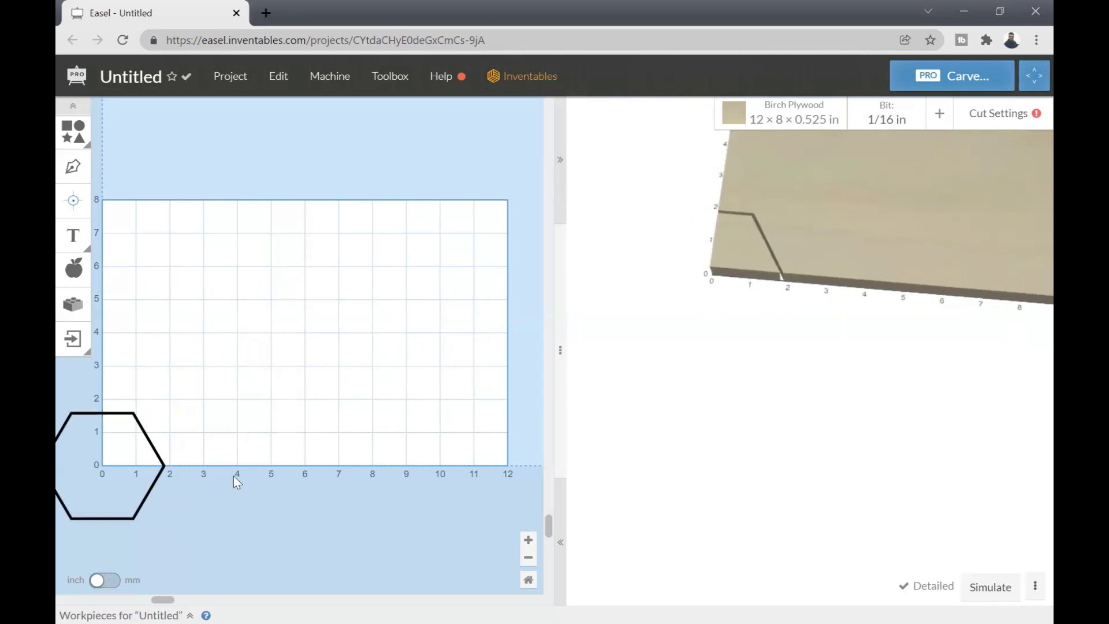
pyautogui.moveTo(159, 599); pyautogui.dragTo(84, 600)
pyautogui.scroll(4, 268, 471)
pyautogui.scroll(-6, 247, 481)
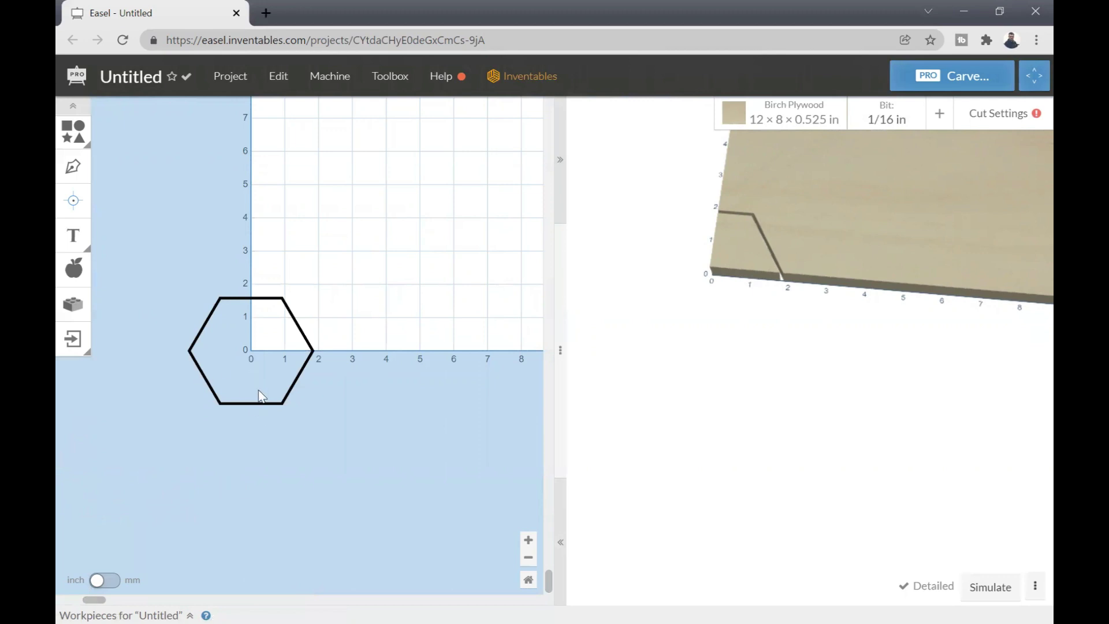
pyautogui.click(283, 399)
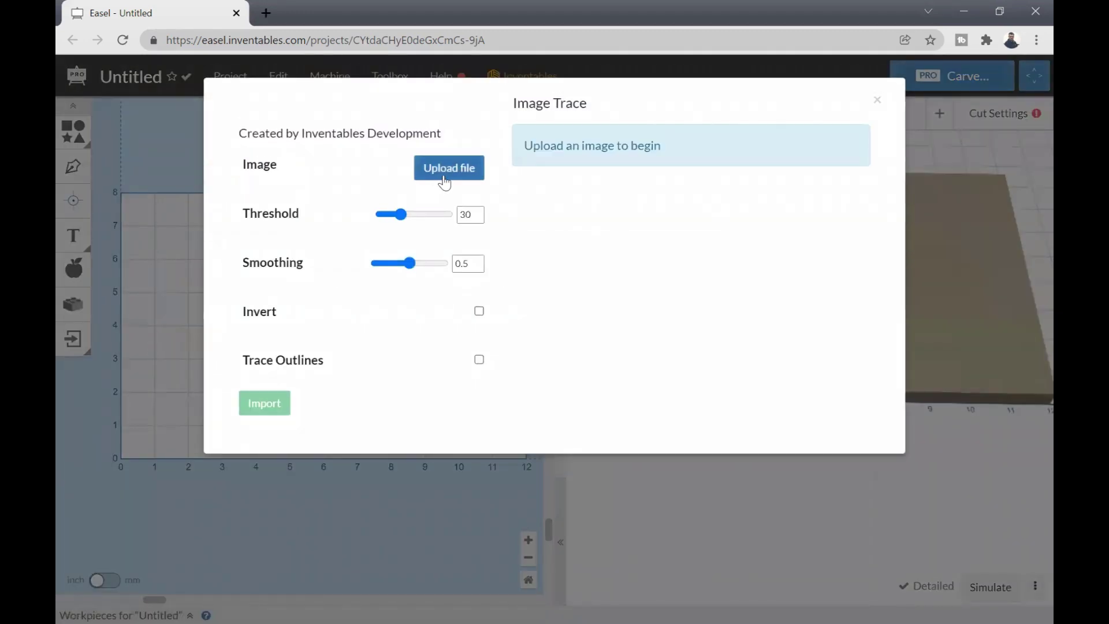
pyautogui.click(461, 173)
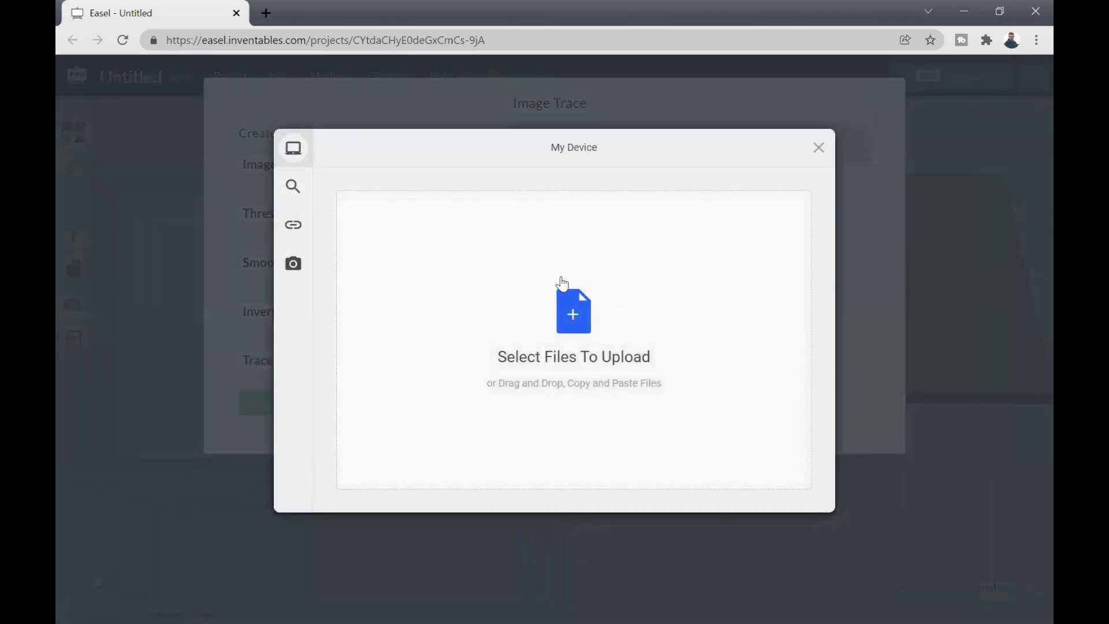
pyautogui.moveTo(296, 215)
pyautogui.press('Escape')
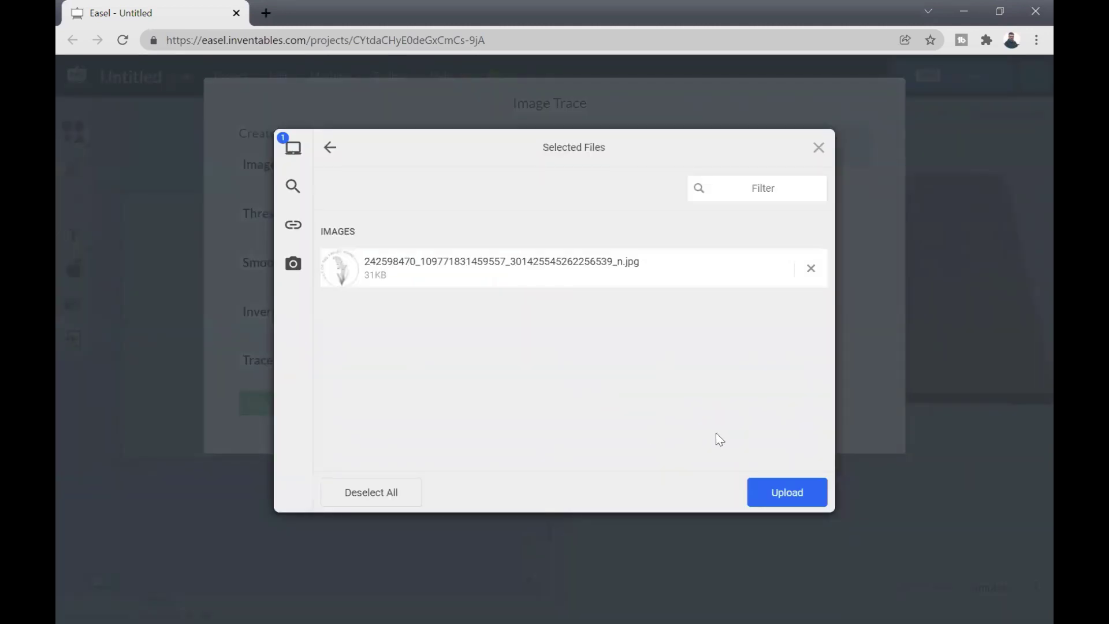
pyautogui.click(788, 493)
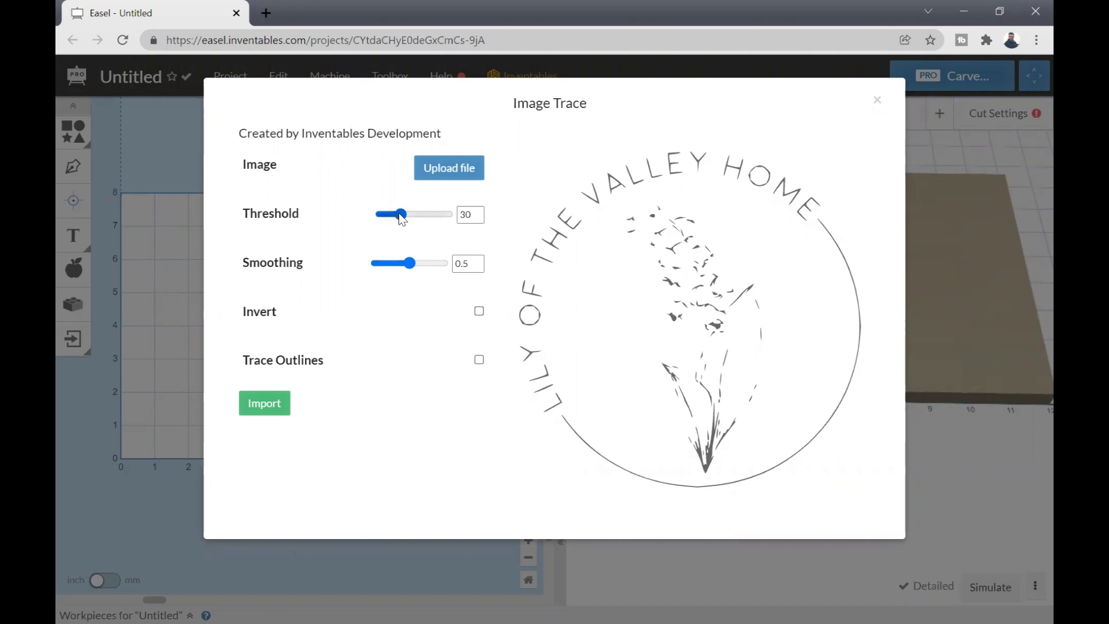
# Step: Try trace thresholds of 70 and 99, and set the threshold to 74
pyautogui.moveTo(402, 219); pyautogui.dragTo(422, 218)
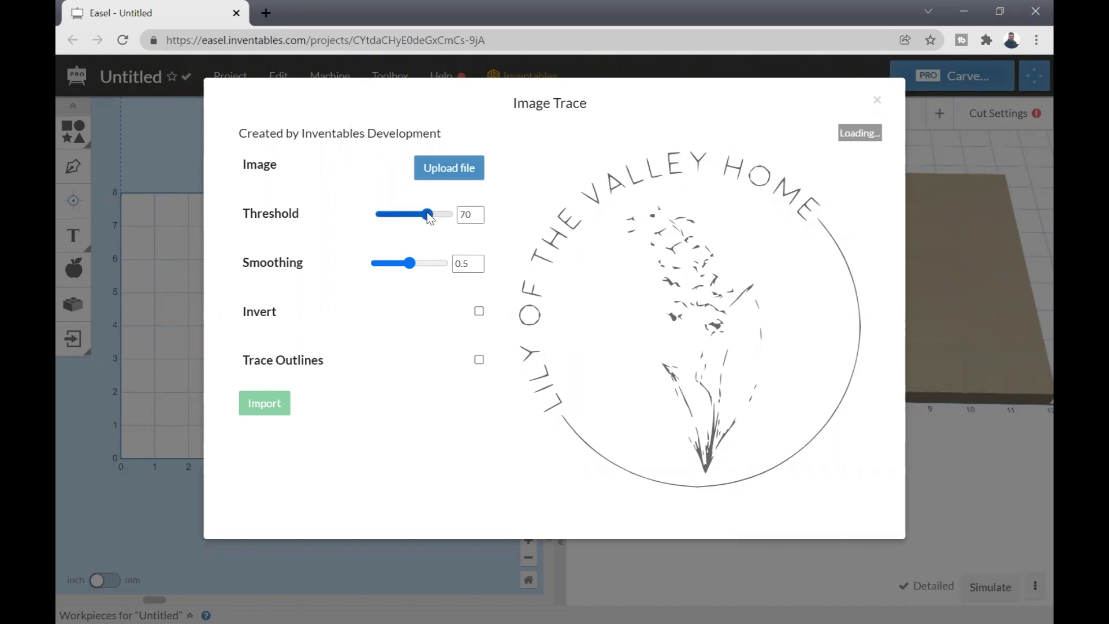
pyautogui.moveTo(428, 213); pyautogui.dragTo(458, 219)
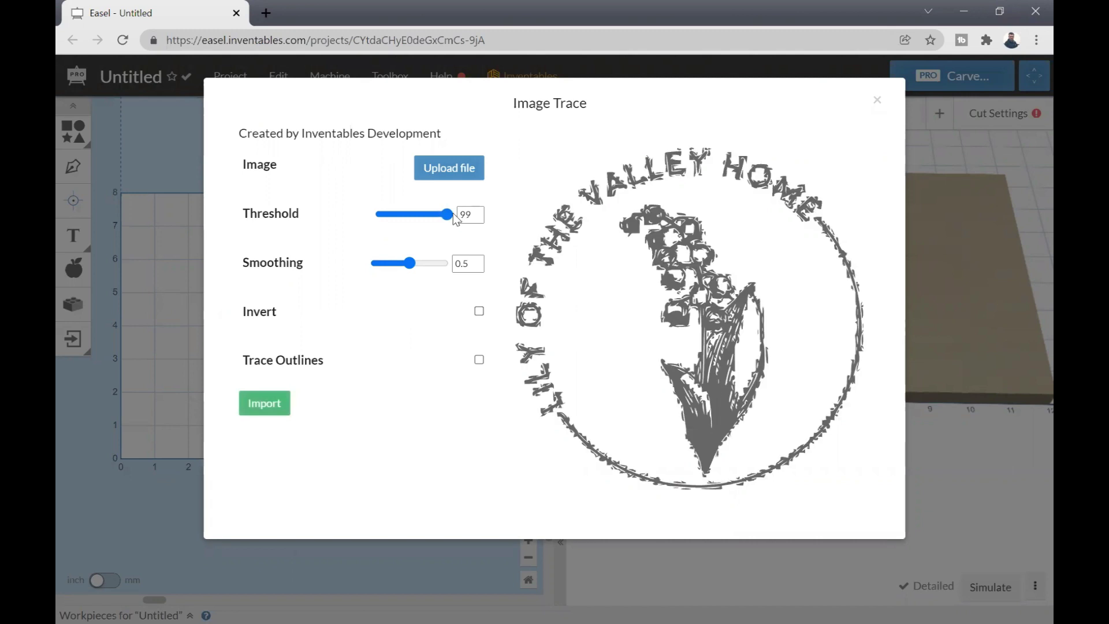
pyautogui.moveTo(453, 218); pyautogui.dragTo(433, 219)
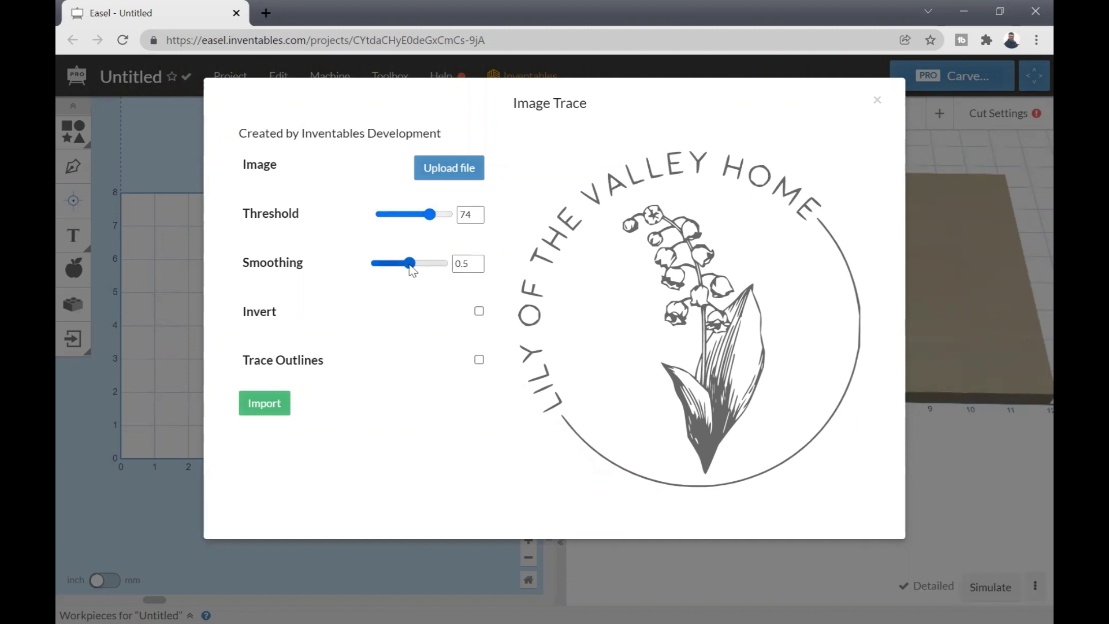
# Step: Try higher and lower smoothing levels on the traced logo, and set the smoothing to 0
pyautogui.moveTo(412, 269); pyautogui.dragTo(441, 271)
pyautogui.moveTo(441, 271); pyautogui.dragTo(456, 269)
pyautogui.moveTo(450, 263); pyautogui.dragTo(380, 264)
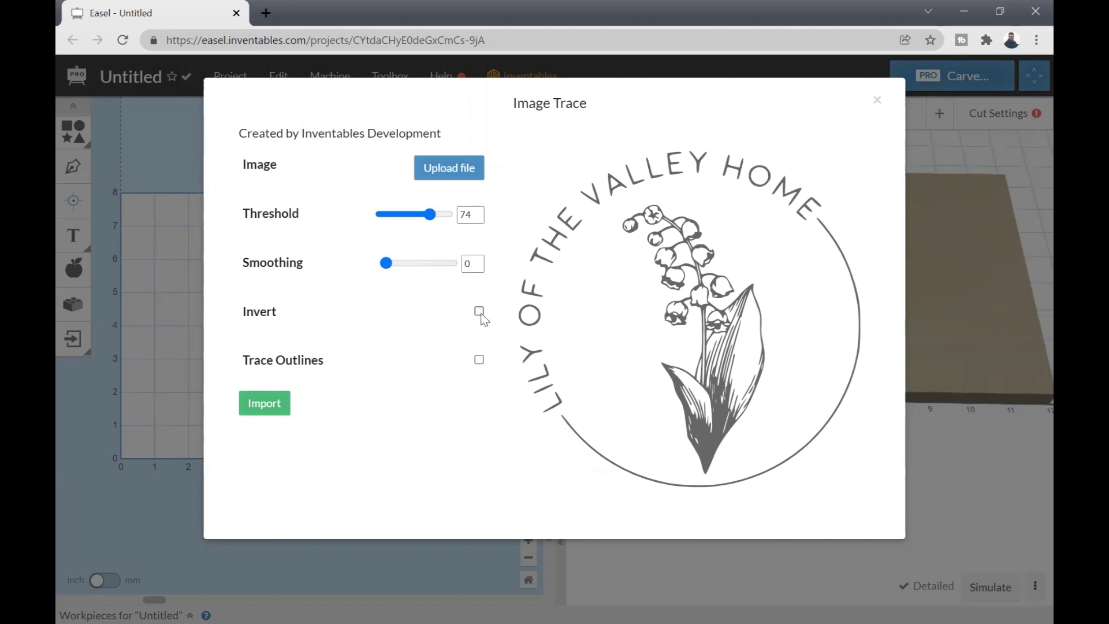
pyautogui.click(421, 264)
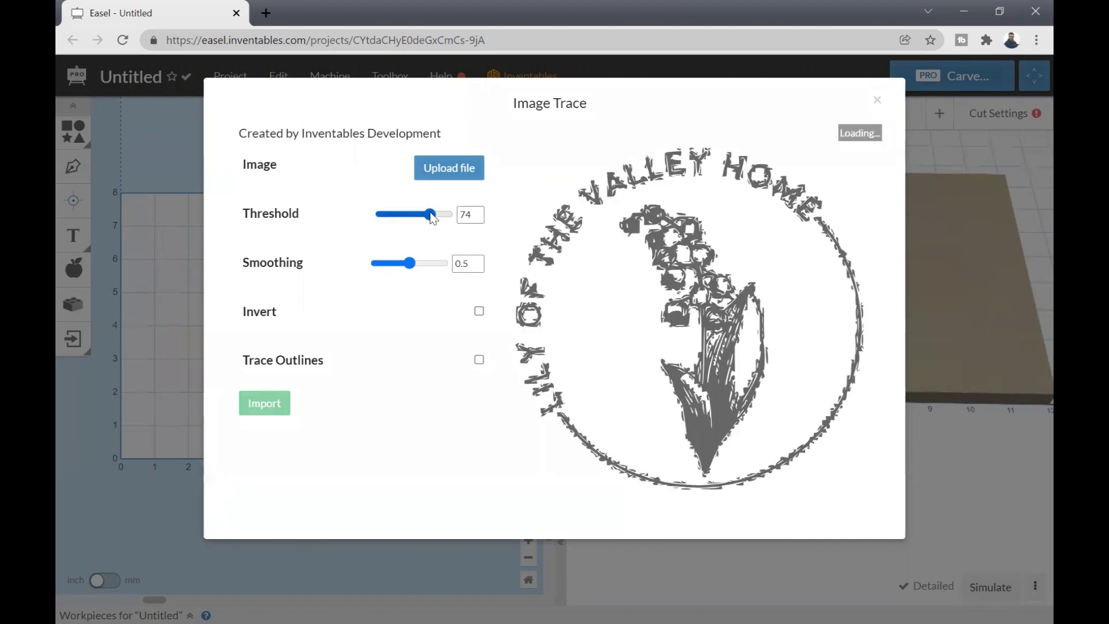
pyautogui.click(375, 264)
# Step: Preview the traced logo inverted and normal, and leave inversion off
pyautogui.click(478, 312)
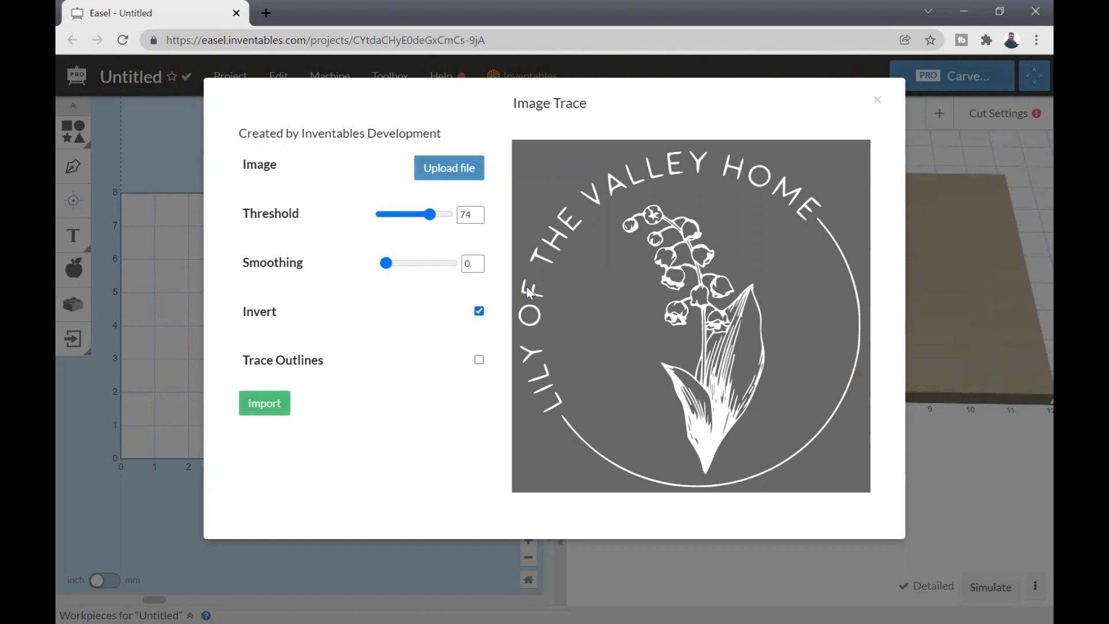
pyautogui.click(479, 312)
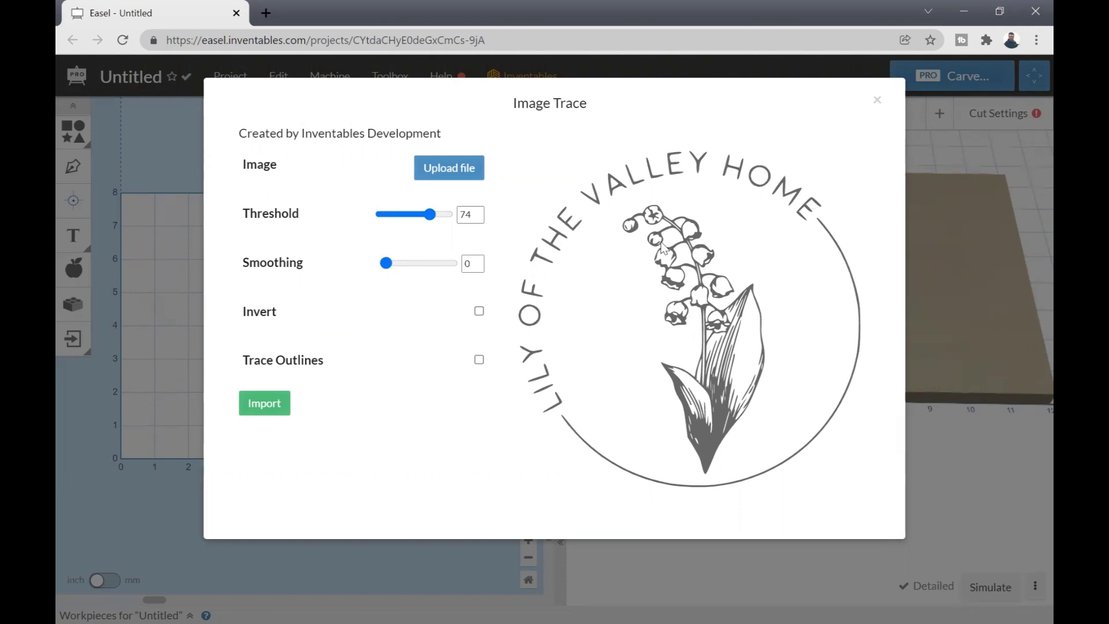
pyautogui.click(479, 312)
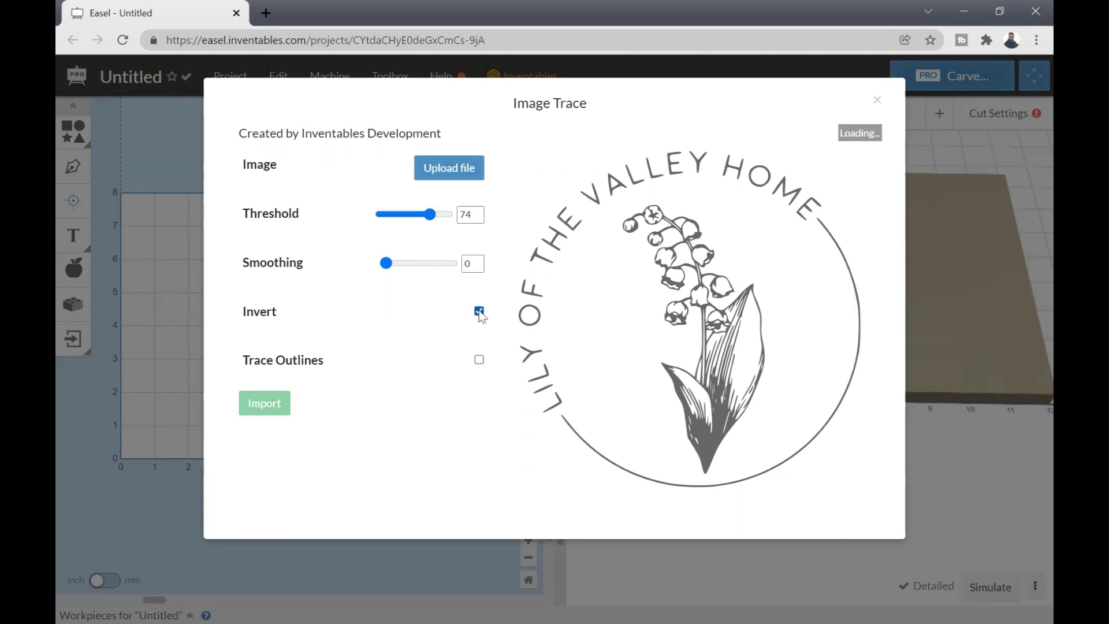
pyautogui.click(479, 312)
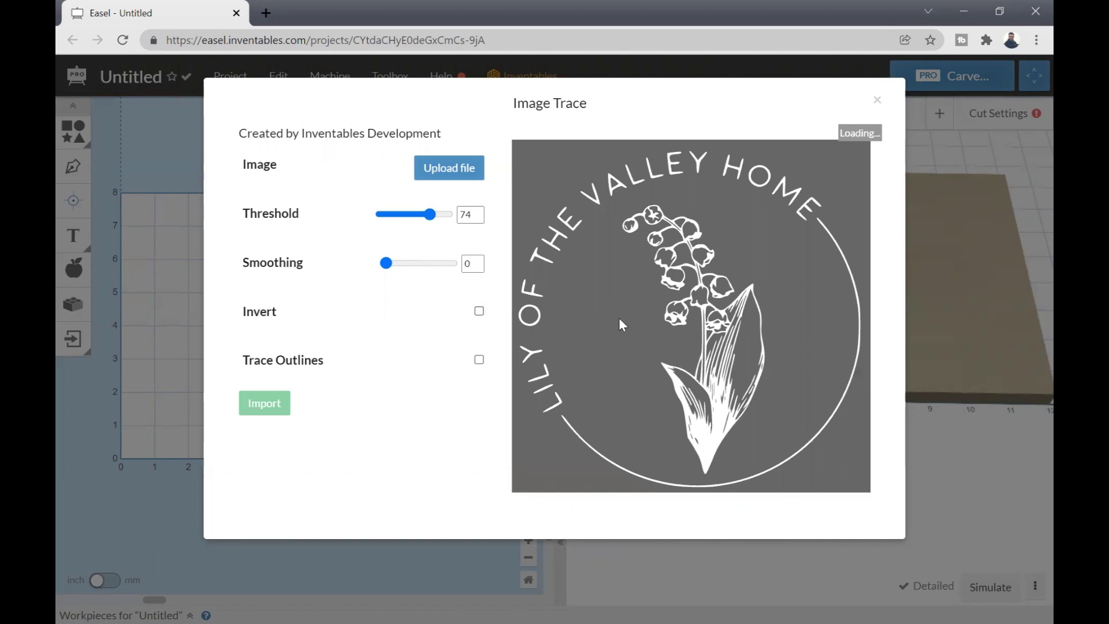
# Step: Preview the logo with Trace Outlines, turn that option off again, and import the filled trace into the design
pyautogui.click(479, 360)
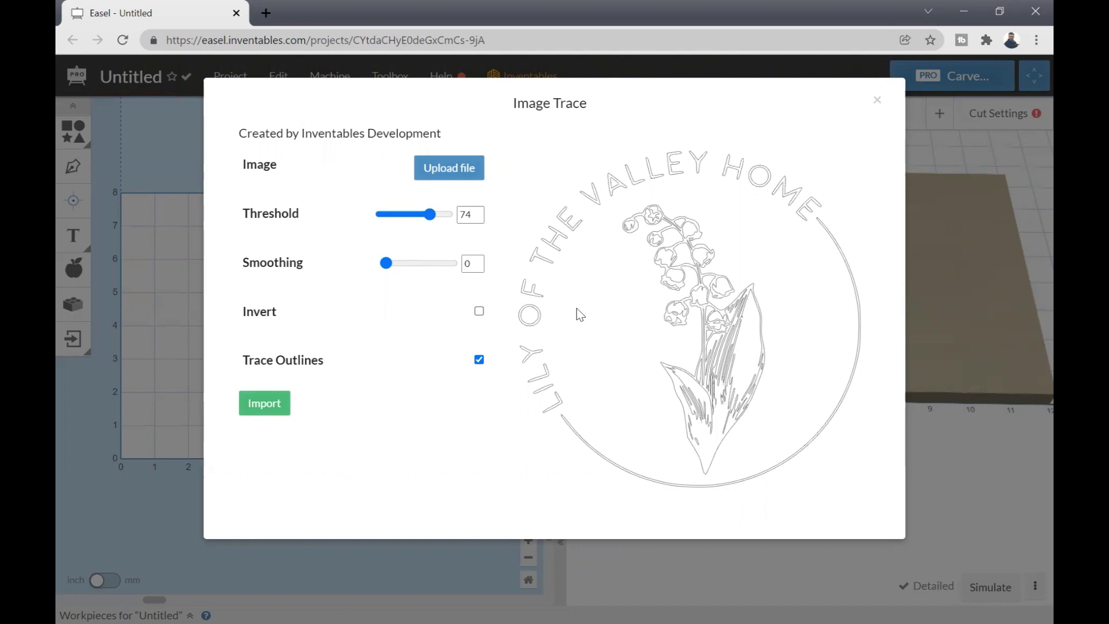
pyautogui.click(479, 362)
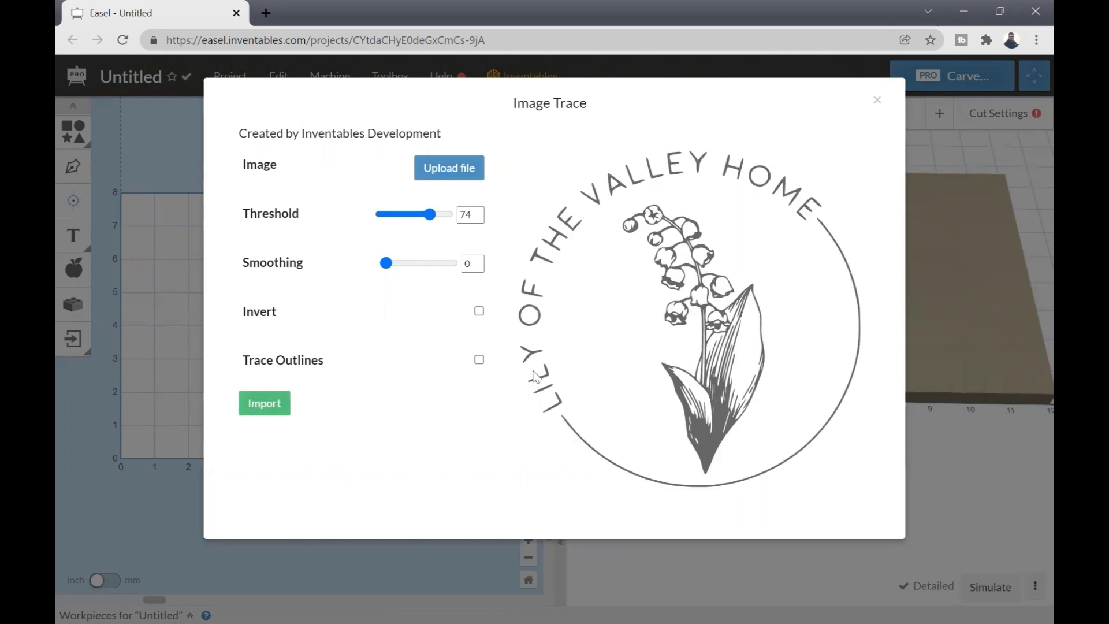
pyautogui.click(254, 407)
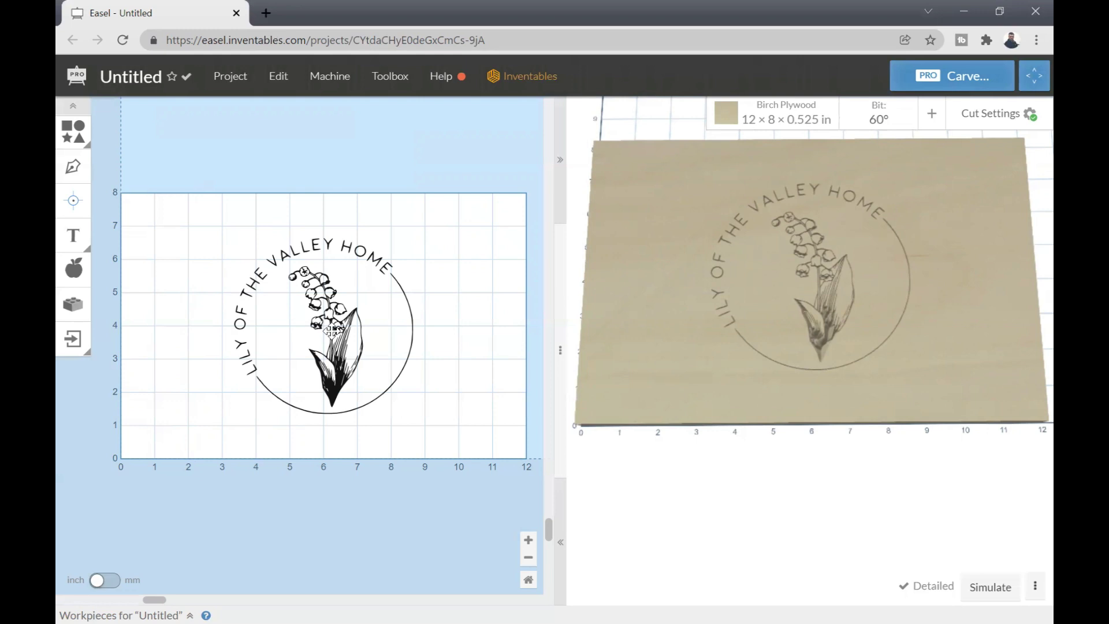
# Step: Try moving the flower separately from the logo's lettering and circle, and undo the moves
pyautogui.moveTo(332, 331); pyautogui.dragTo(253, 265)
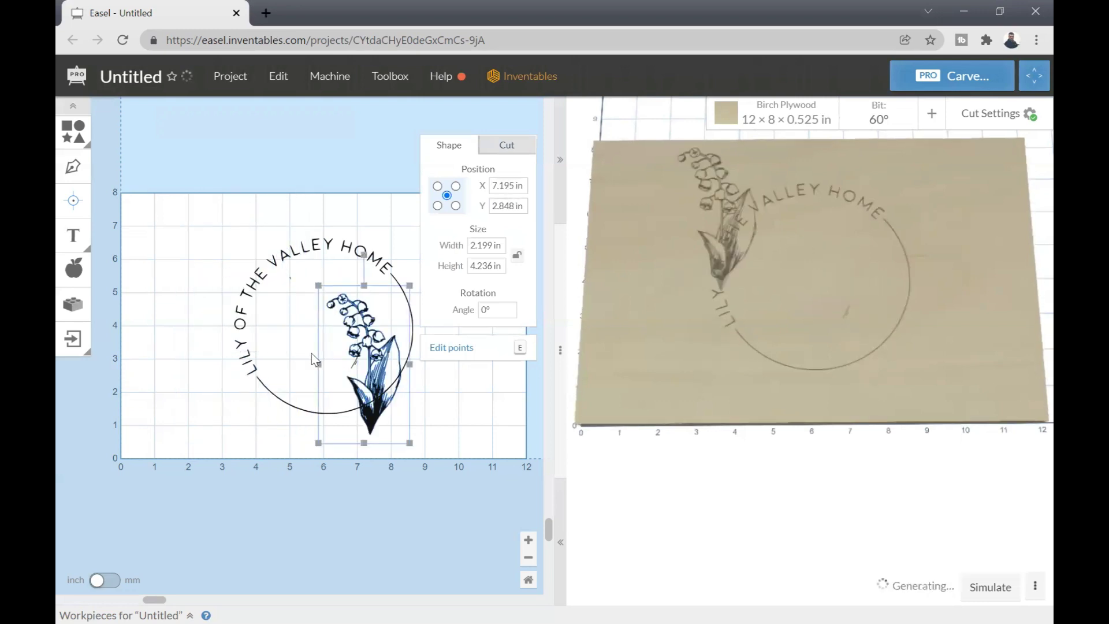
pyautogui.hotkey('ctrl', 'z')
pyautogui.hotkey('ctrl', 'z')
pyautogui.hotkey('ctrl', 'z')
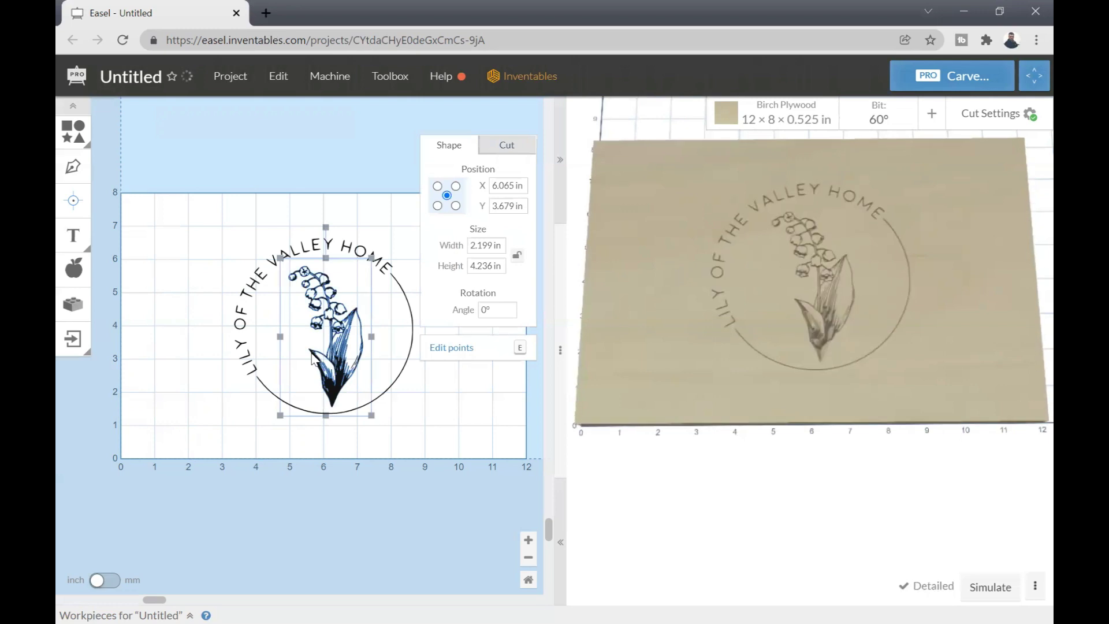
# Step: Select several individual letters of the logo, and finally select all of its letters, the circle and the flower together
pyautogui.click(217, 250)
pyautogui.click(260, 273)
pyautogui.click(253, 278)
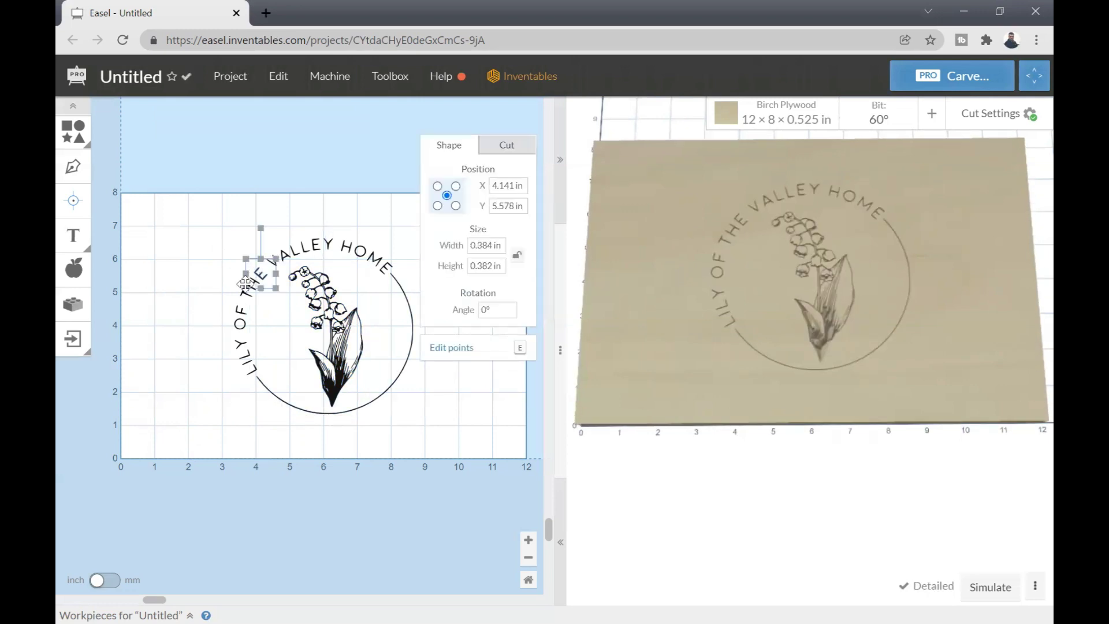
pyautogui.click(242, 310)
pyautogui.click(244, 347)
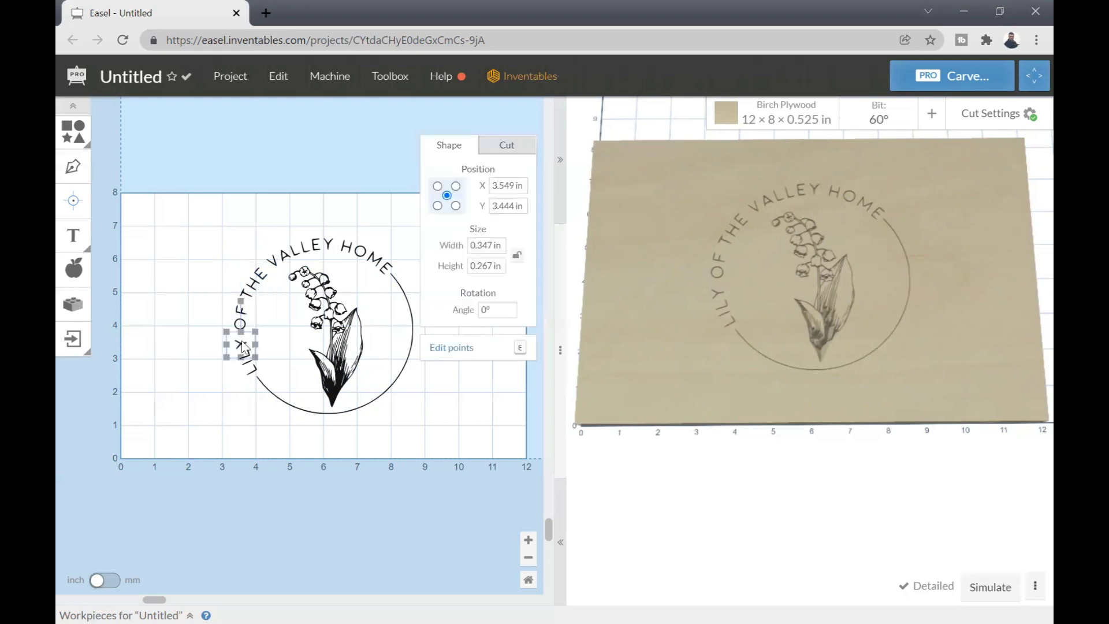
pyautogui.click(229, 310)
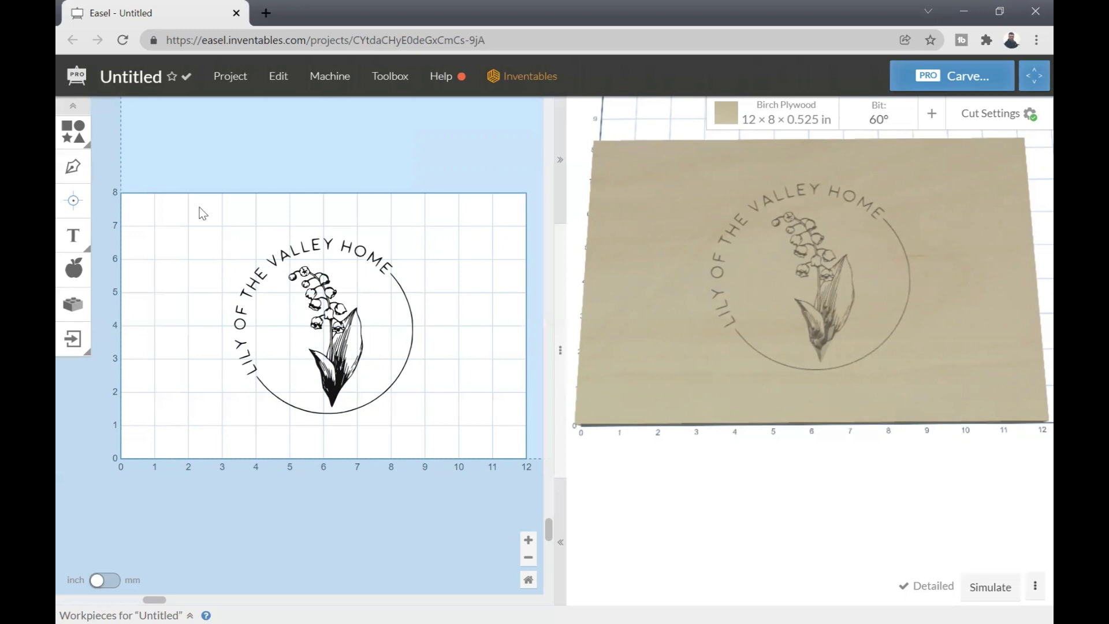
pyautogui.moveTo(199, 208); pyautogui.dragTo(453, 435)
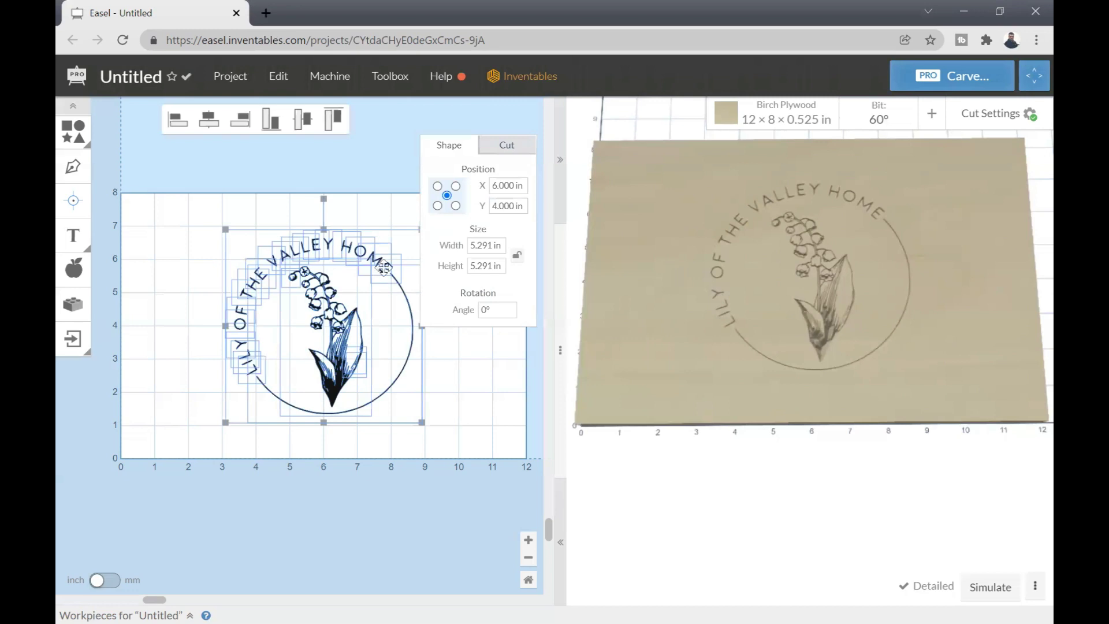
# Step: Combine all the selected letters, the circle and the flower into a single logo object
pyautogui.click(276, 81)
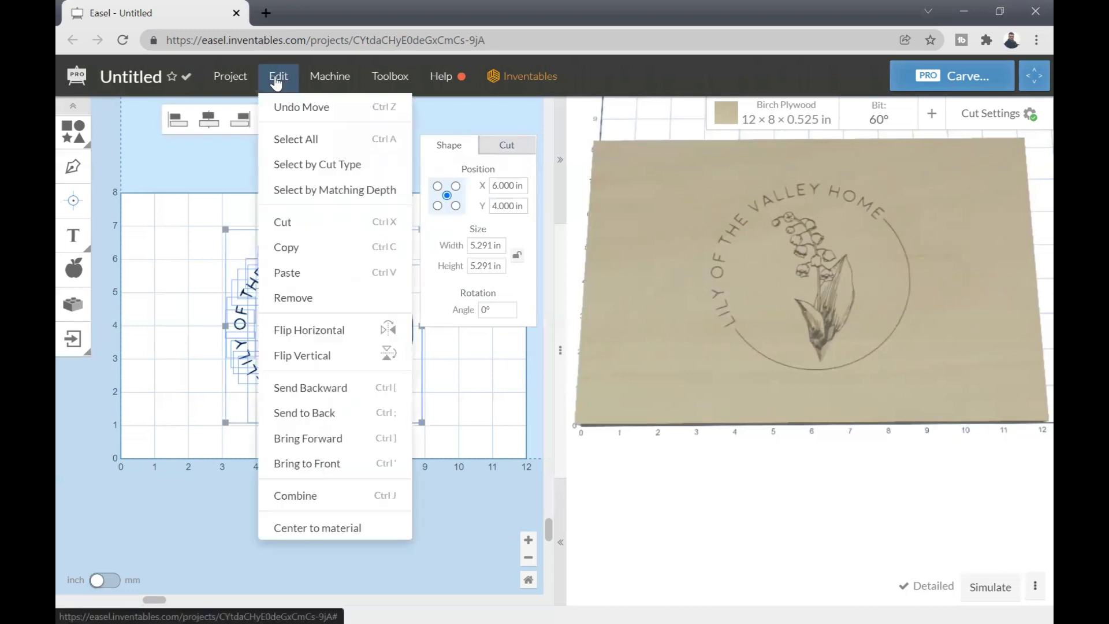
pyautogui.click(358, 496)
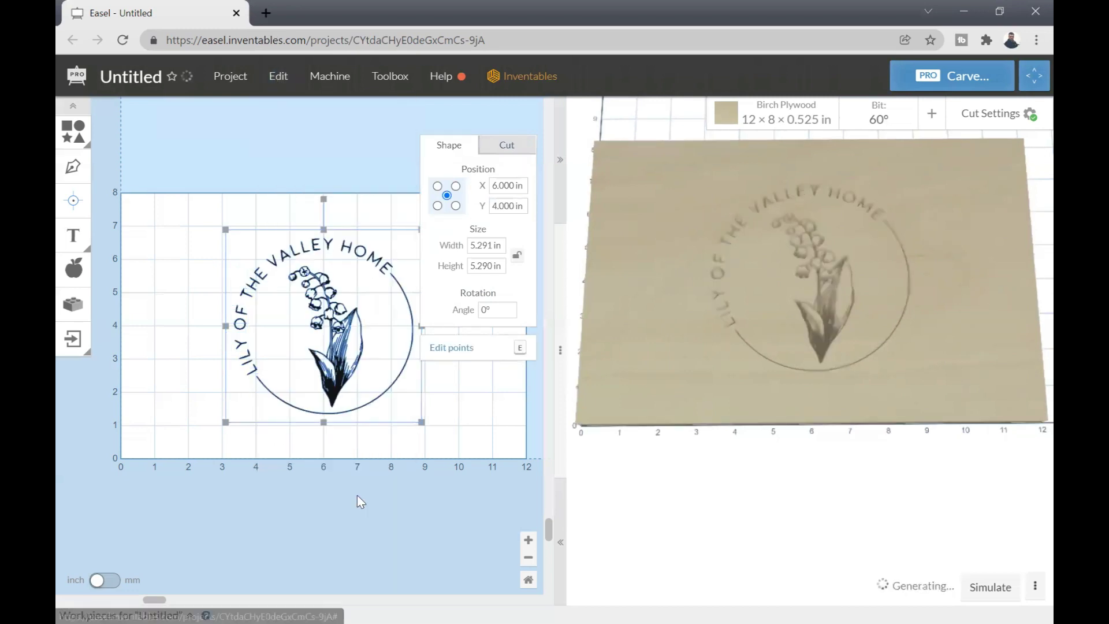
pyautogui.click(192, 250)
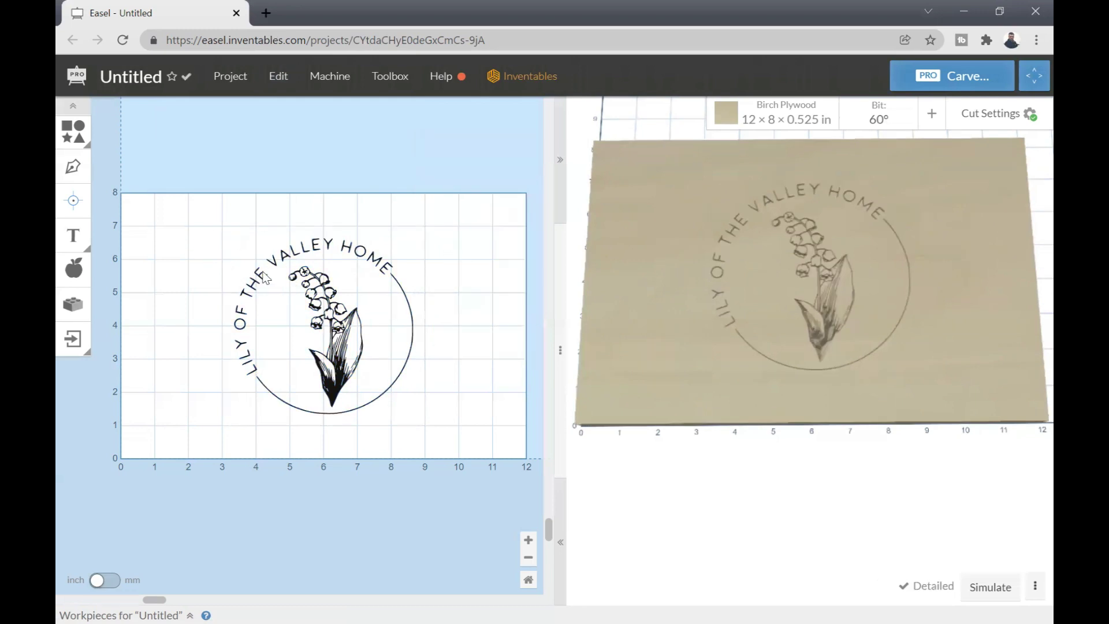
# Step: Try moving the combined logo as one piece, and undo the move
pyautogui.moveTo(248, 281)
pyautogui.mouseDown()
pyautogui.moveTo(267, 283)
pyautogui.moveTo(234, 280)
pyautogui.moveTo(372, 260)
pyautogui.moveTo(265, 255)
pyautogui.moveTo(252, 273)
pyautogui.moveTo(188, 276)
pyautogui.moveTo(234, 268)
pyautogui.mouseUp()
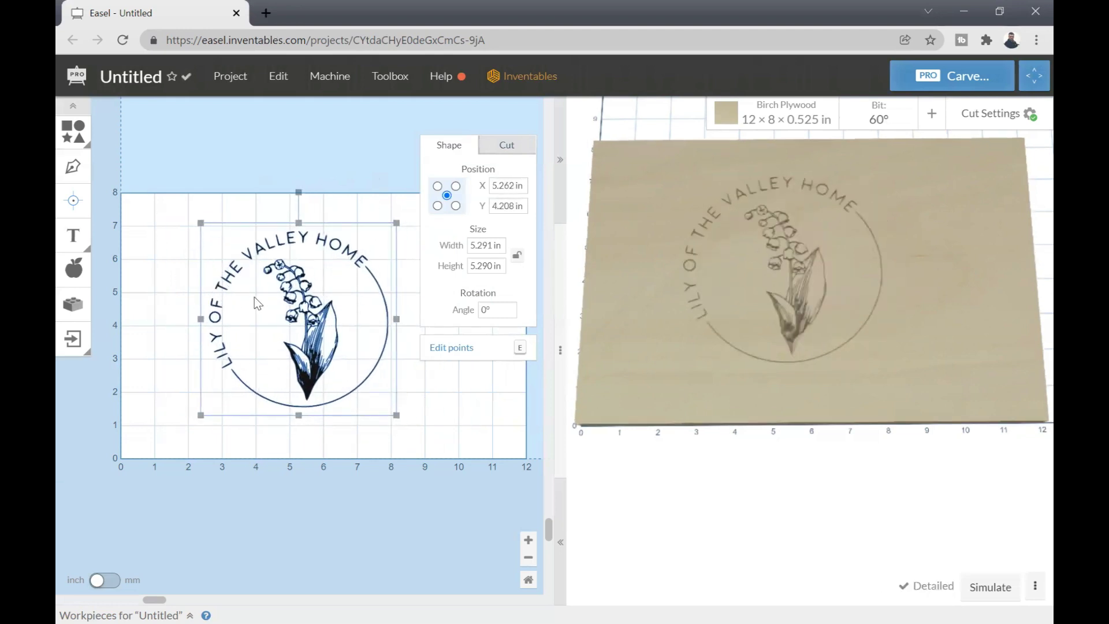
pyautogui.hotkey('ctrl', 'z')
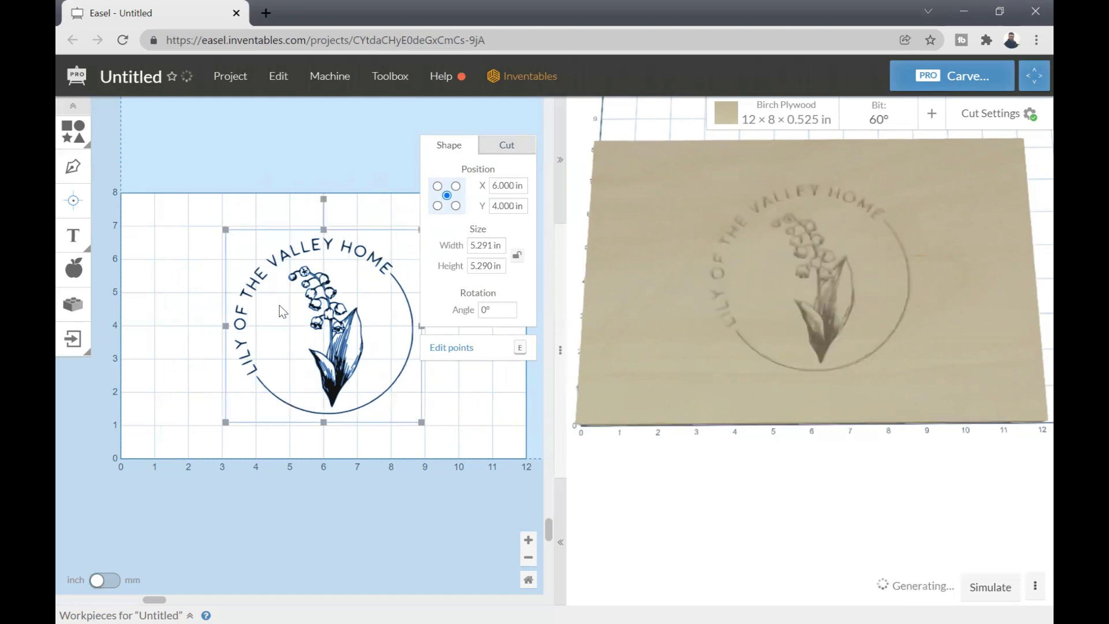
pyautogui.click(295, 216)
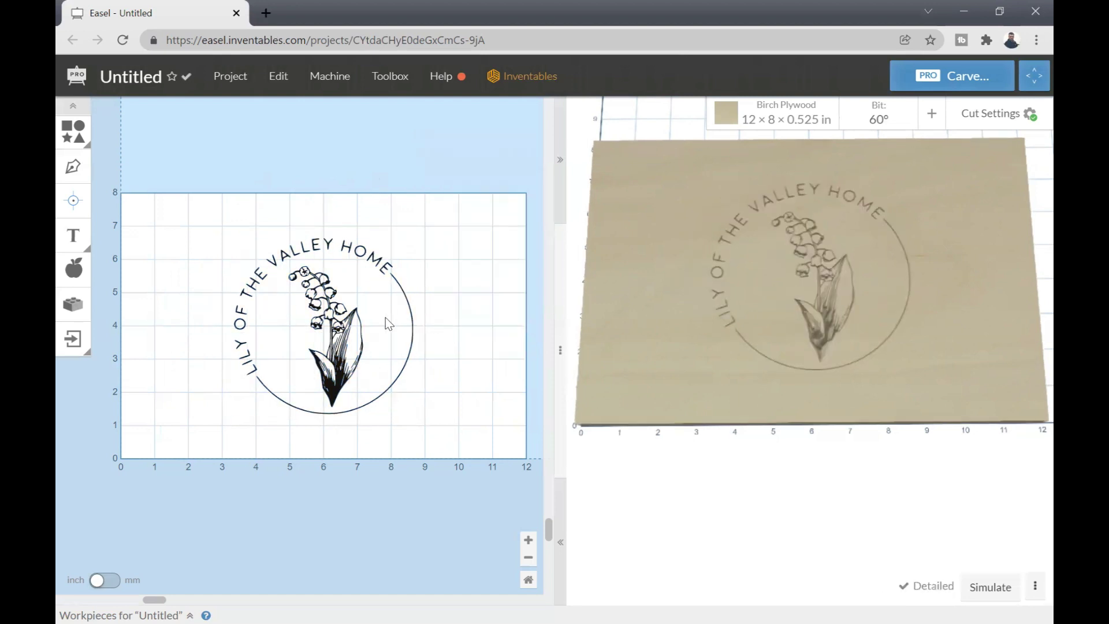
# Step: Enlarge the logo freehand to about 6 in square, and set its width and height to exactly 6 in
pyautogui.click(386, 317)
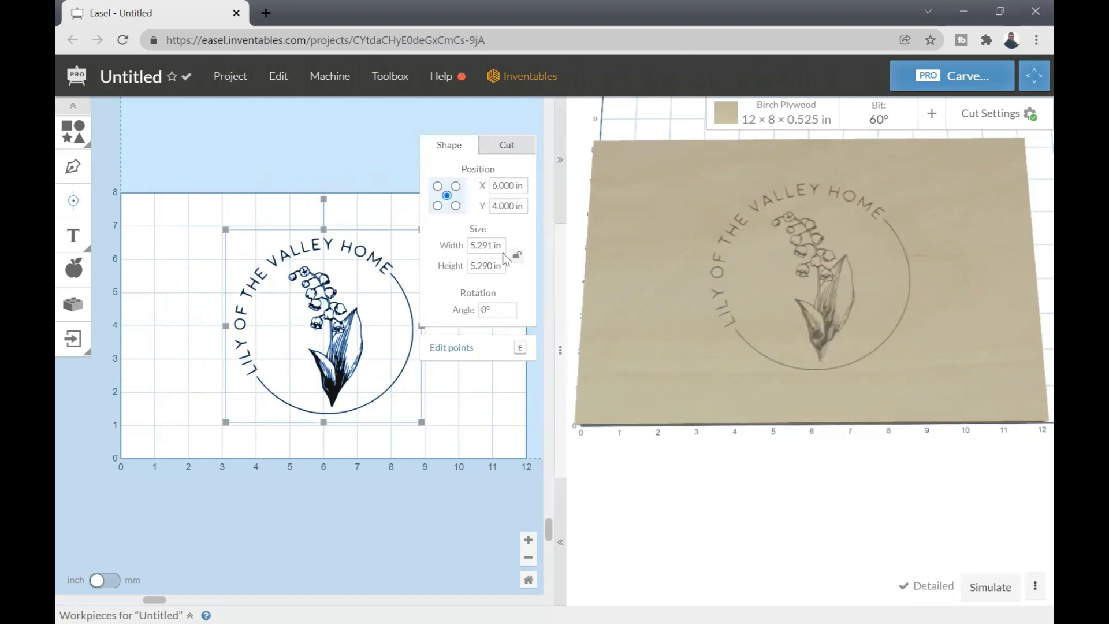
pyautogui.moveTo(224, 230)
pyautogui.mouseDown()
pyautogui.moveTo(327, 346)
pyautogui.moveTo(260, 314)
pyautogui.moveTo(205, 235)
pyautogui.moveTo(342, 389)
pyautogui.moveTo(222, 245)
pyautogui.moveTo(207, 242)
pyautogui.mouseUp()
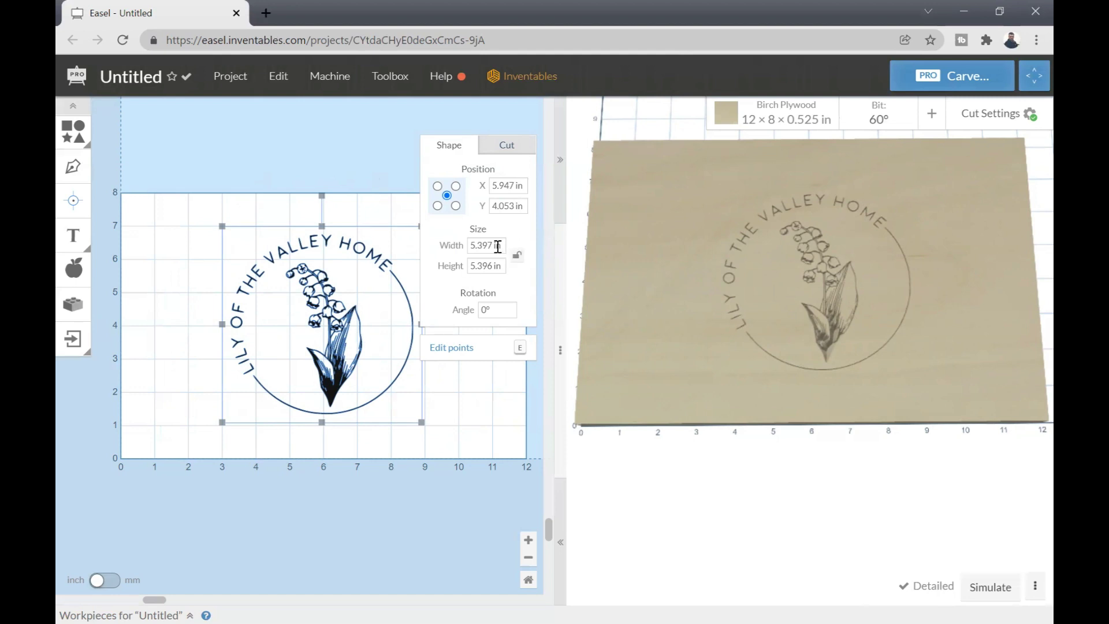
pyautogui.click(494, 246)
pyautogui.moveTo(222, 225); pyautogui.dragTo(199, 208)
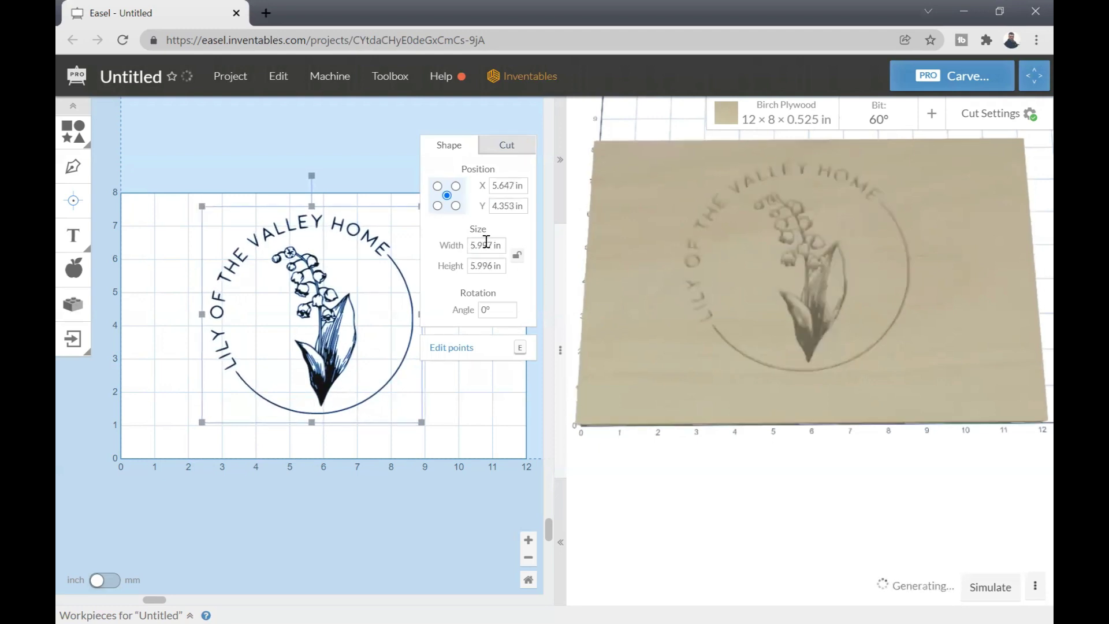
pyautogui.moveTo(501, 245); pyautogui.dragTo(422, 234)
pyautogui.write('6')
pyautogui.click(502, 271)
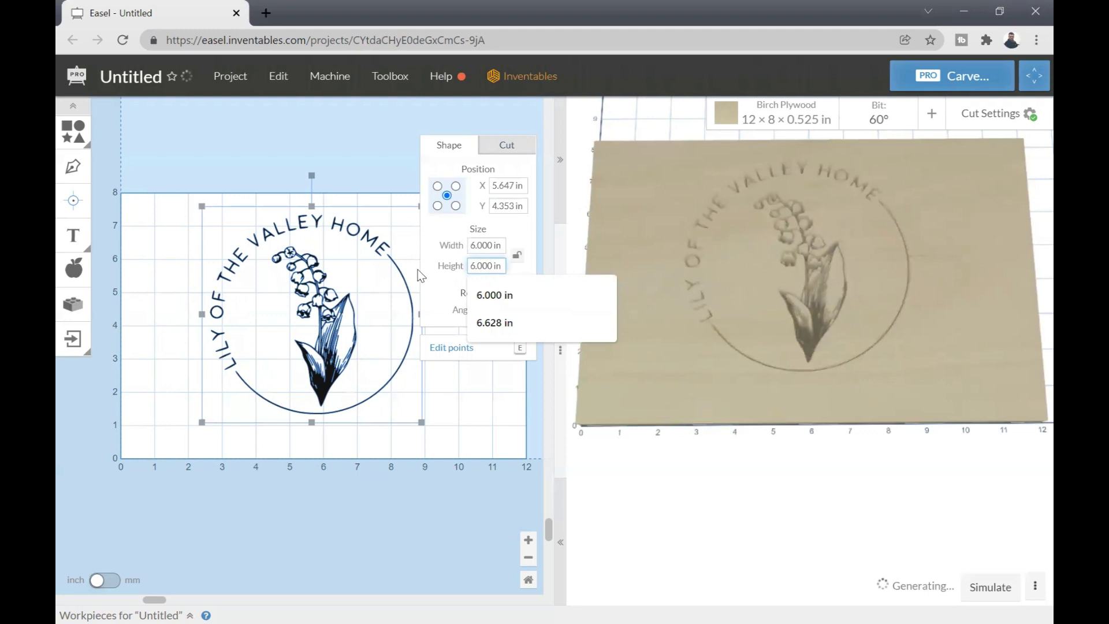
pyautogui.click(171, 258)
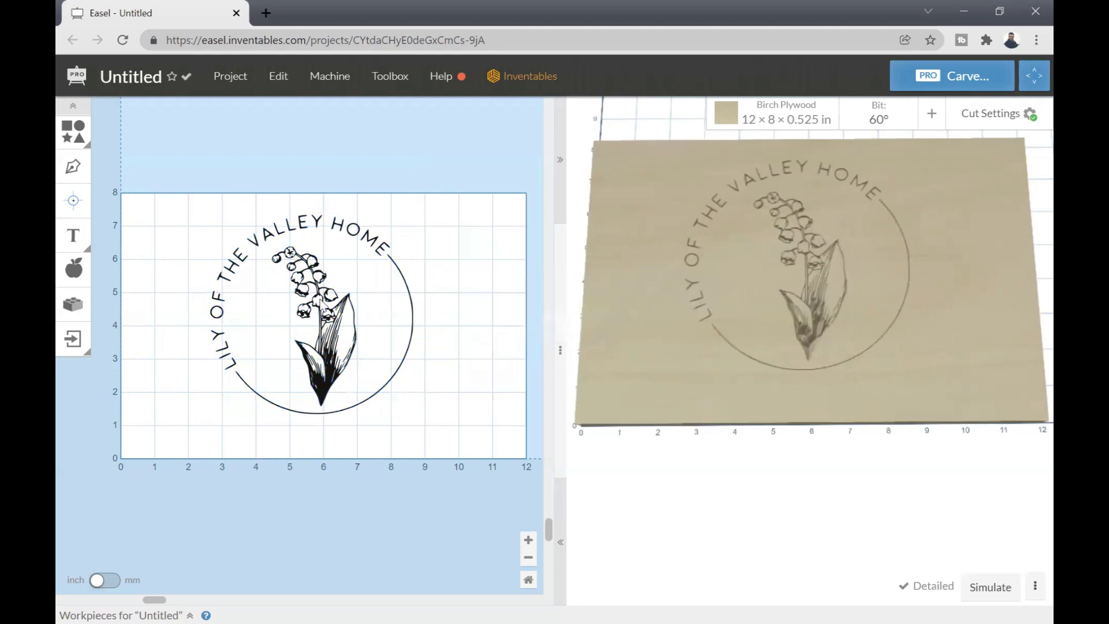
# Step: Lock the logo's size, try moving and resizing it, and unlock the size again
pyautogui.click(317, 299)
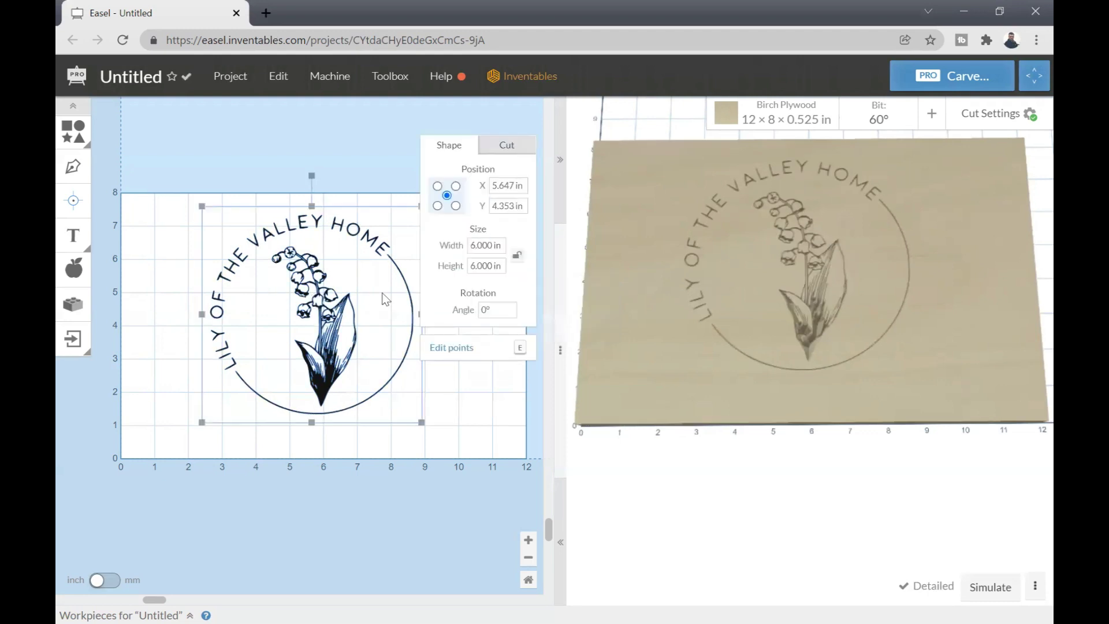
pyautogui.click(518, 257)
pyautogui.moveTo(317, 304); pyautogui.dragTo(296, 310)
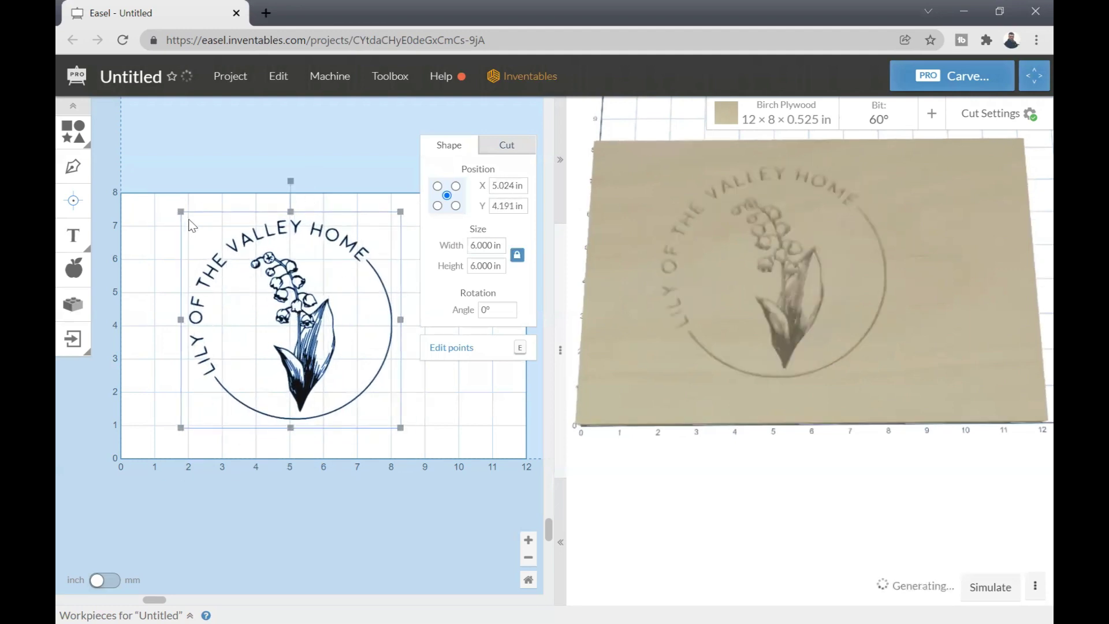
pyautogui.moveTo(182, 211); pyautogui.dragTo(184, 213)
pyautogui.hotkey('ctrl', 'z')
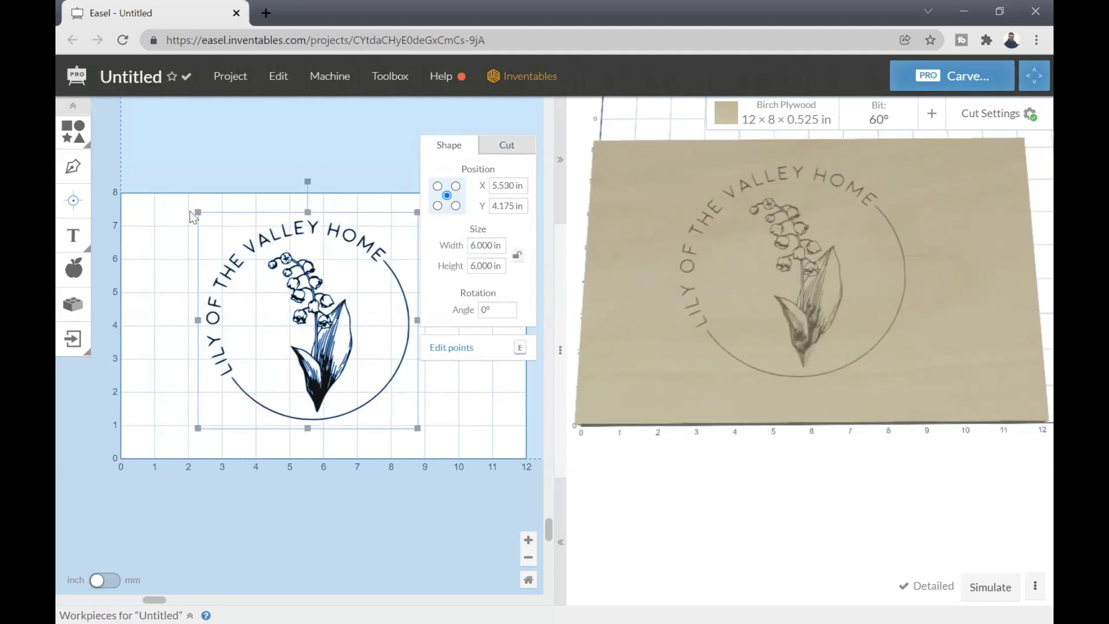
# Step: Shrink the logo freehand to about 4.38 in square, and set its width and height to 5.5 in
pyautogui.moveTo(195, 209); pyautogui.dragTo(253, 266)
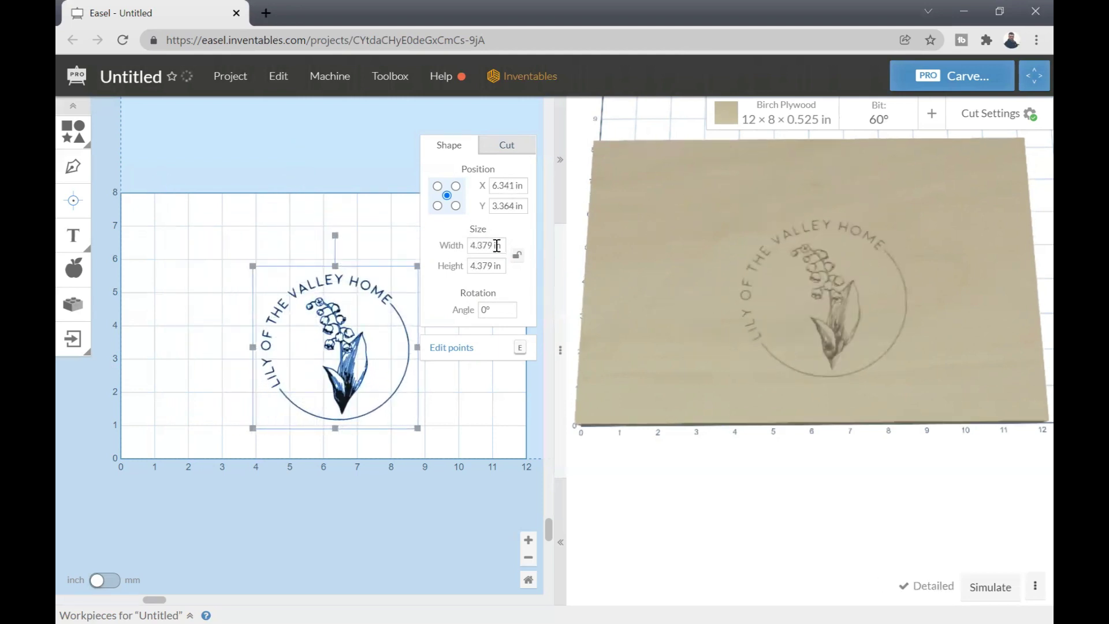
pyautogui.click(501, 245)
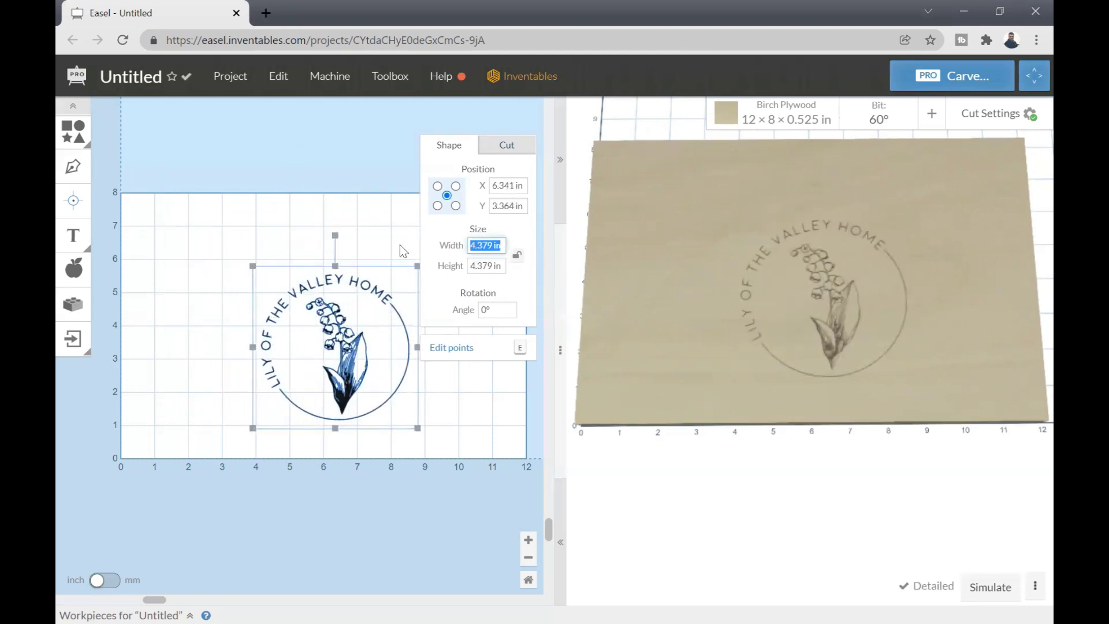
pyautogui.write('5.5')
pyautogui.click(502, 266)
pyautogui.write('5.5')
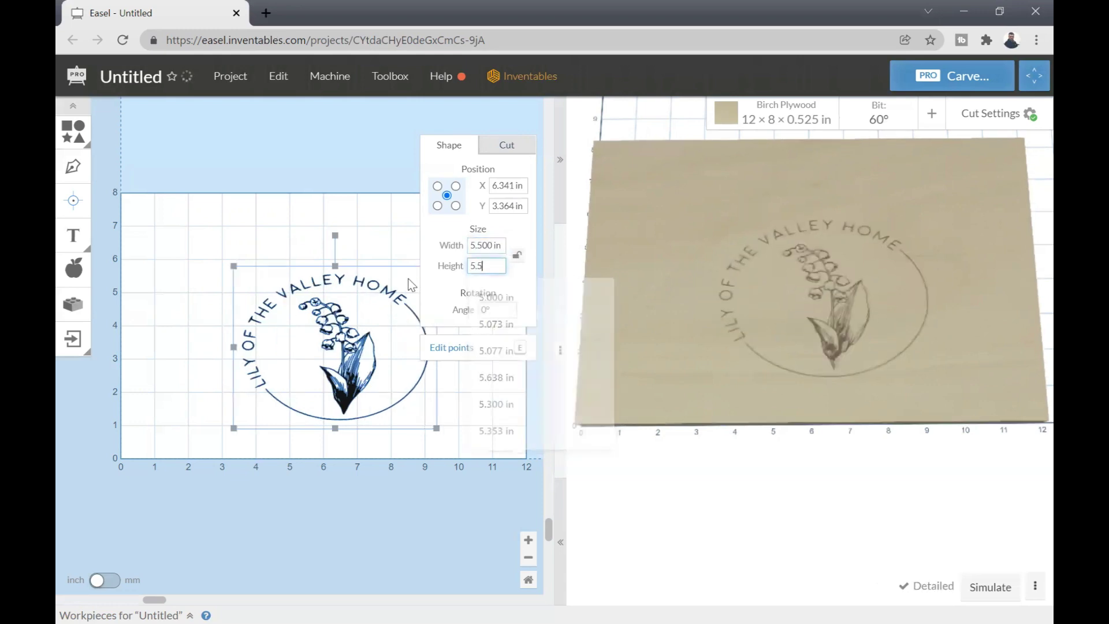
pyautogui.press('Return')
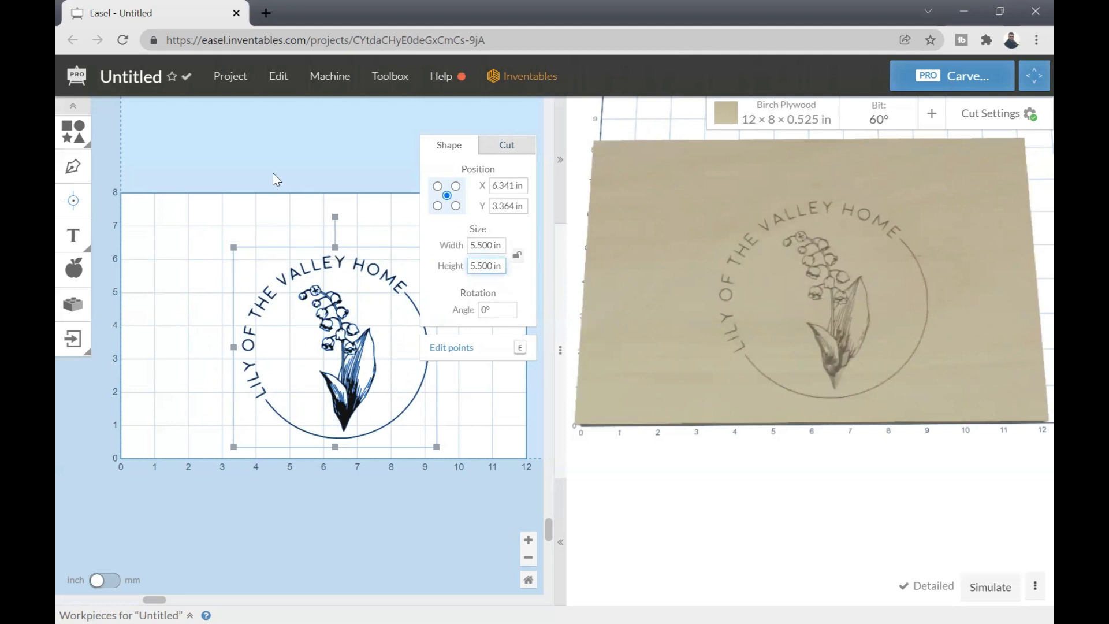
# Step: Center the logo on the material, and deselect it
pyautogui.click(278, 80)
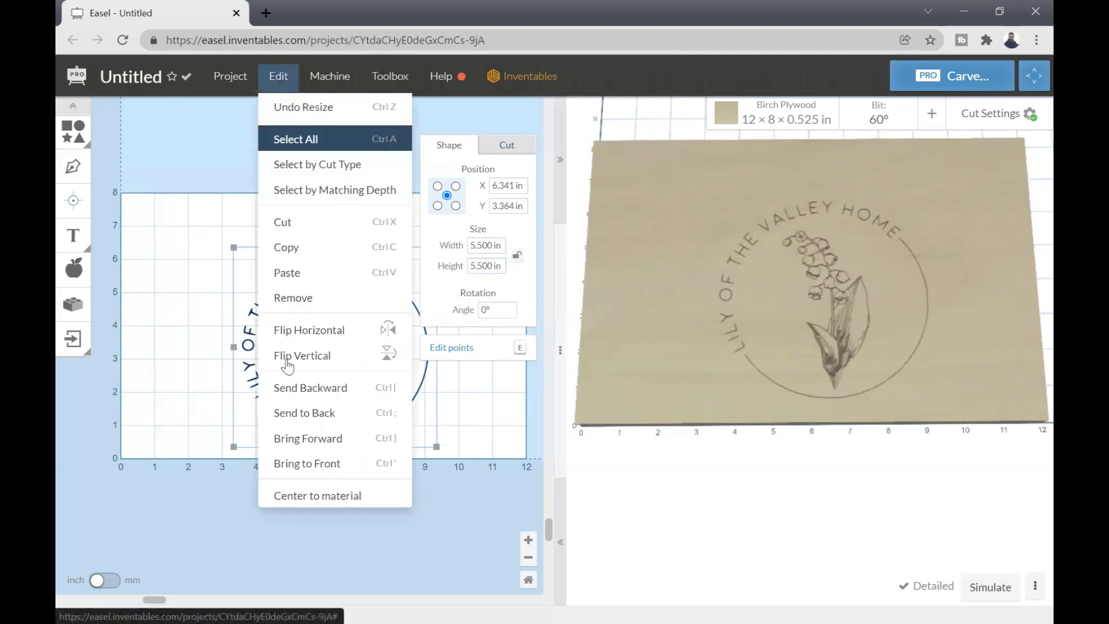
pyautogui.click(298, 495)
pyautogui.click(199, 288)
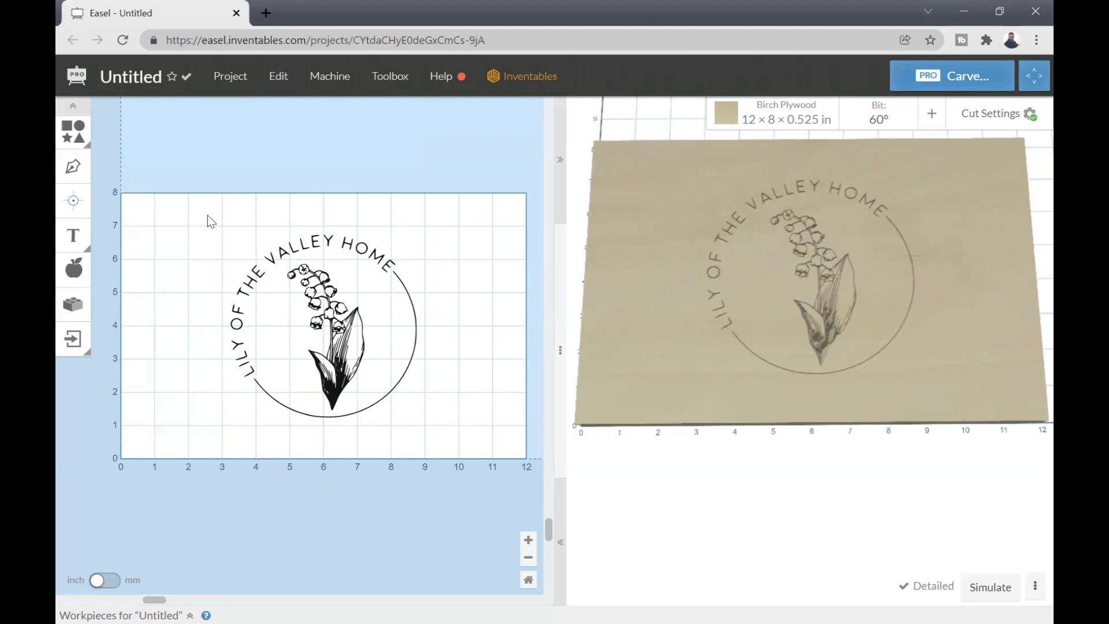
# Step: Select the logo and place its center reference point at X 0 in and Y 0 in, the material's origin
pyautogui.moveTo(206, 215); pyautogui.dragTo(491, 416)
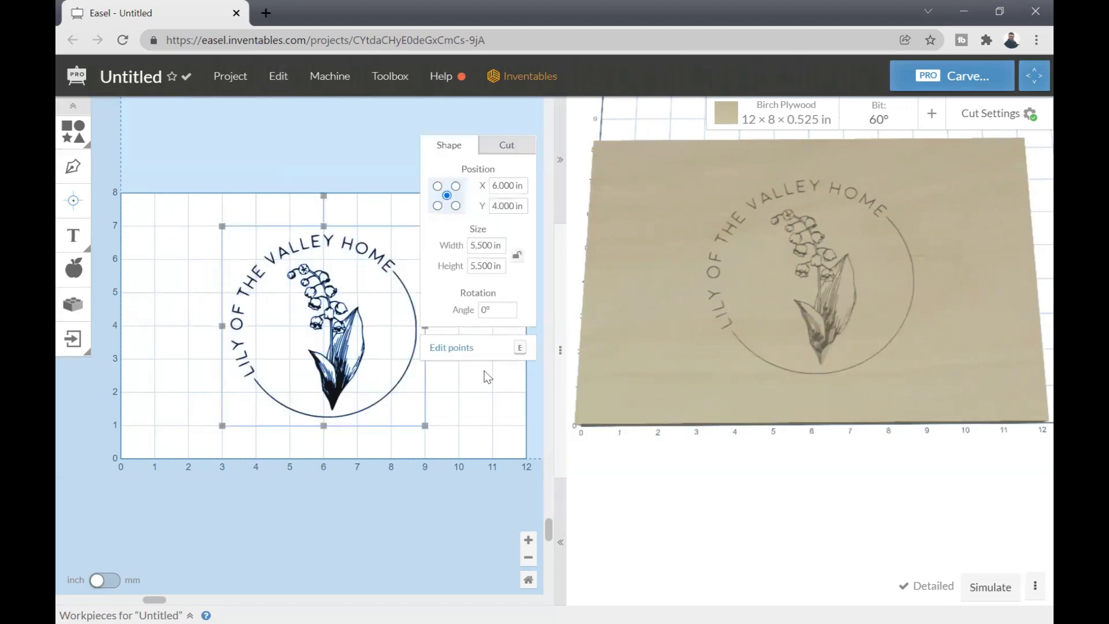
pyautogui.click(494, 149)
pyautogui.click(462, 148)
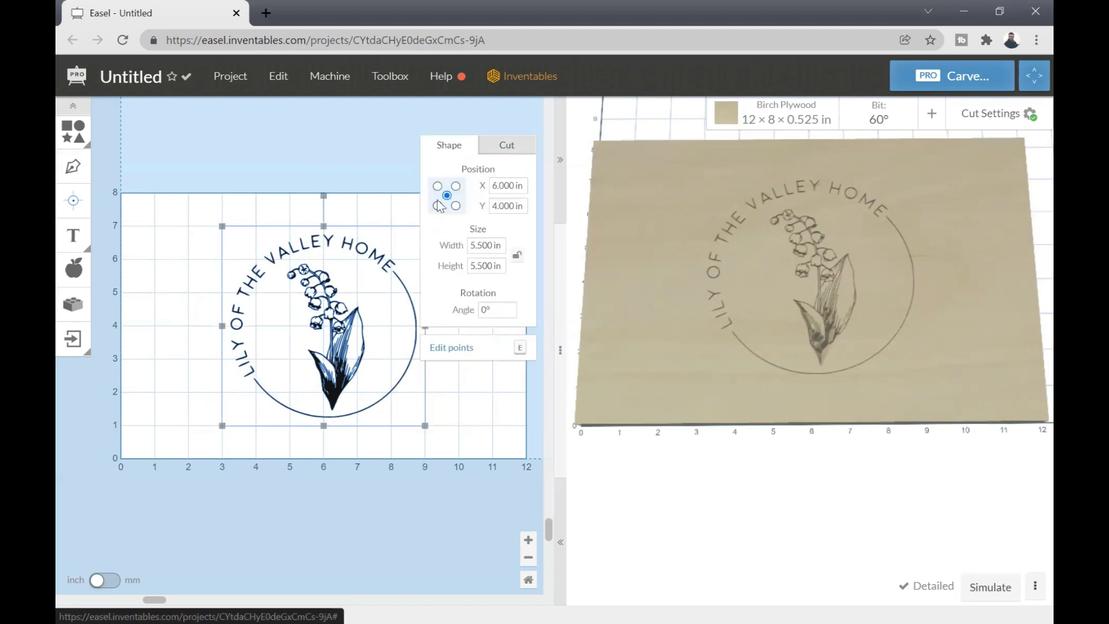
pyautogui.click(523, 185)
pyautogui.write('0')
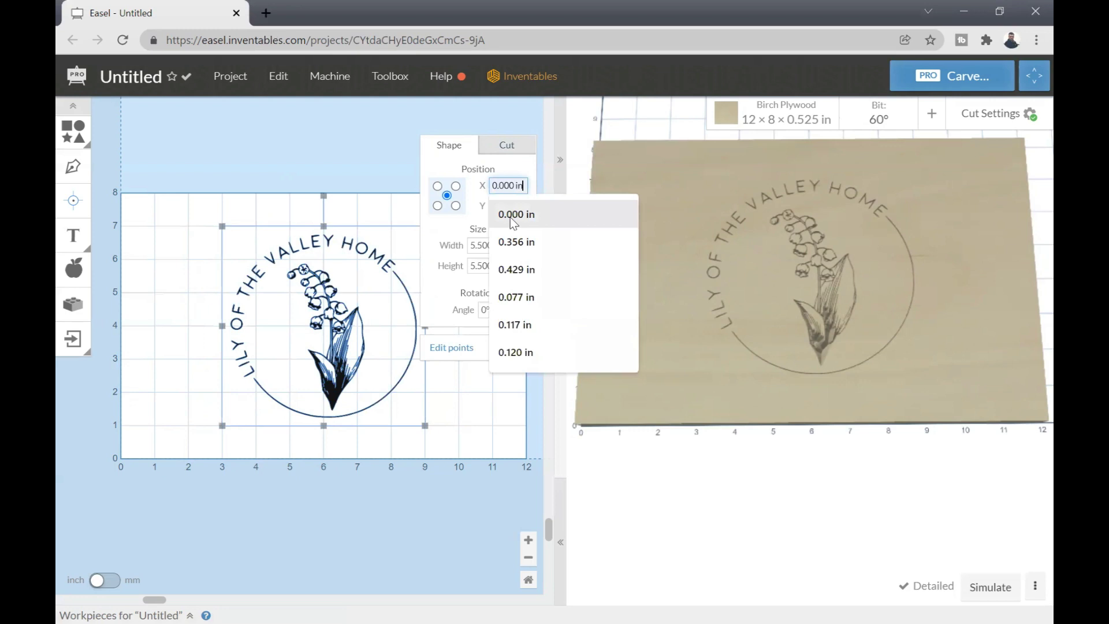
pyautogui.press('Tab')
pyautogui.write('0')
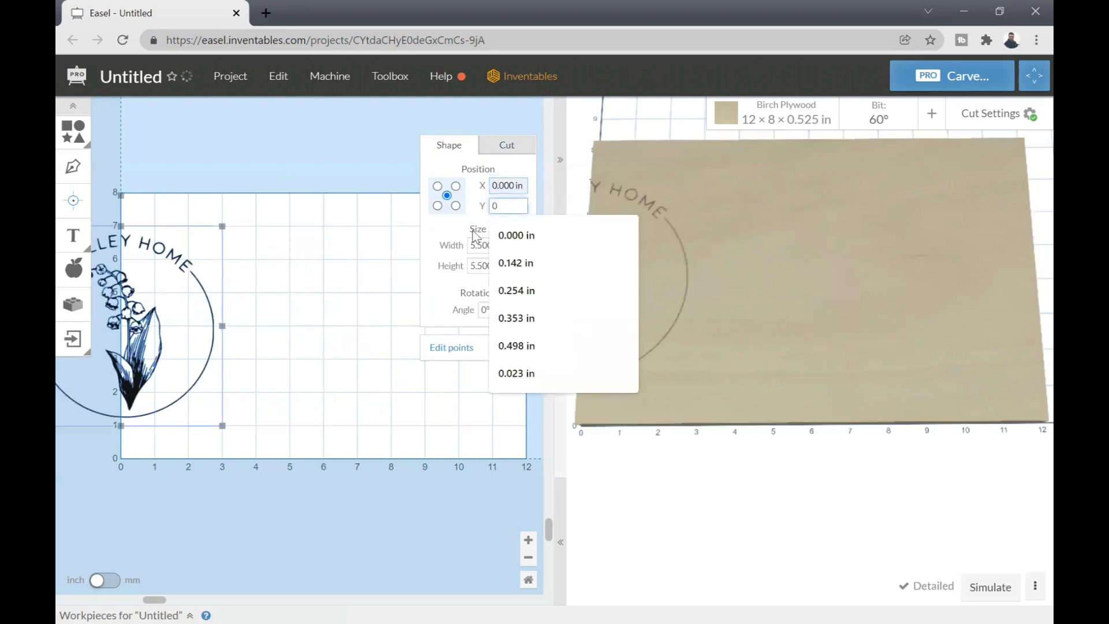
pyautogui.click(337, 270)
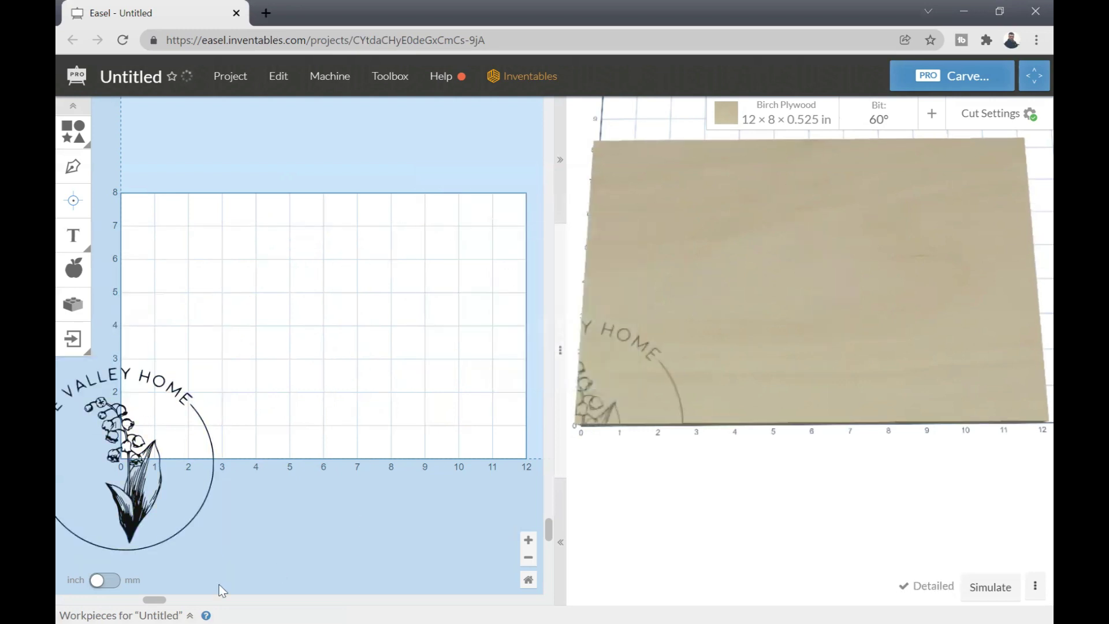
pyautogui.hscroll(-5, 210, 466)
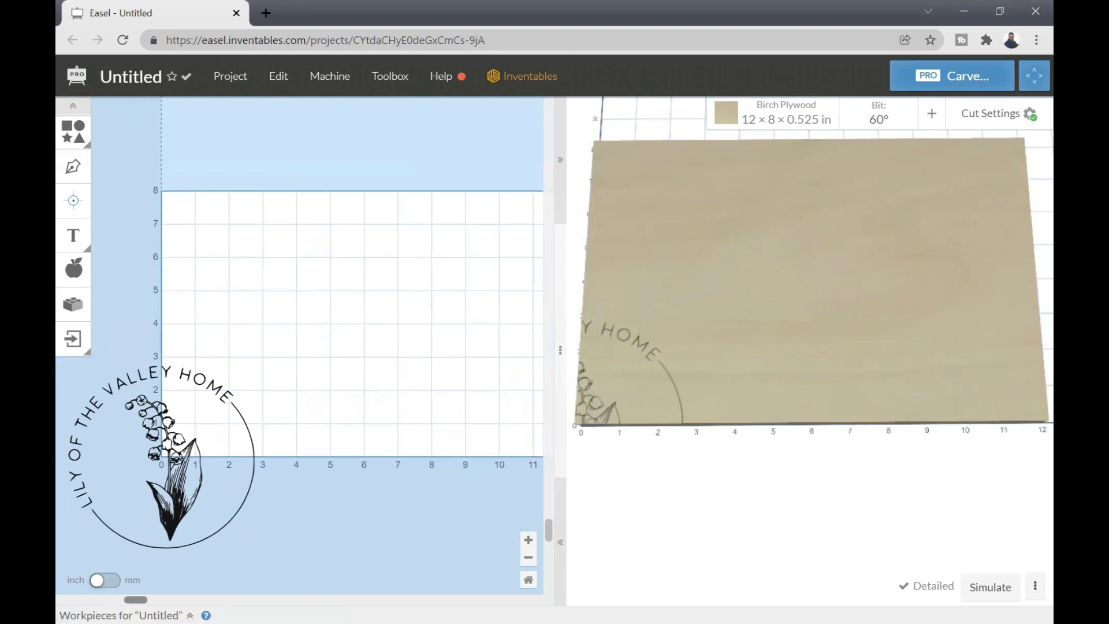
pyautogui.scroll(-3, 210, 466)
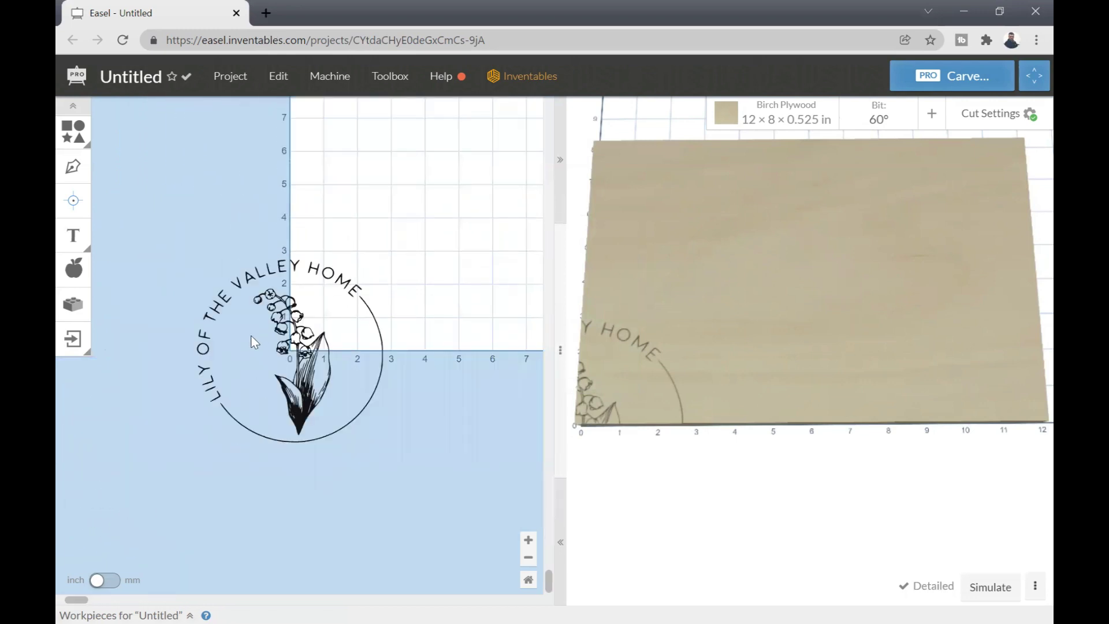